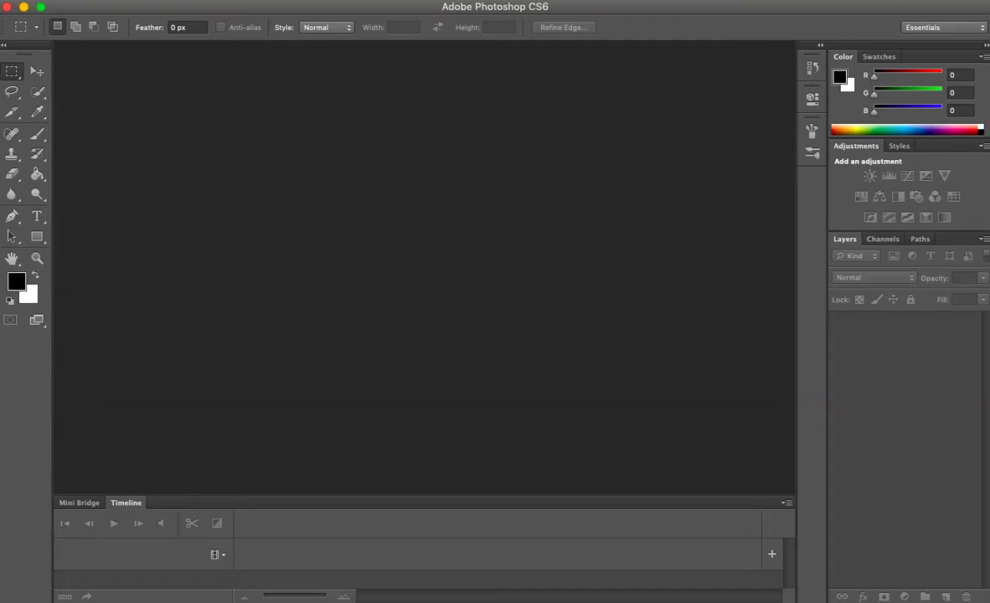
Open manrunning.jpg from the Desktop folder
left_click(67, 0)
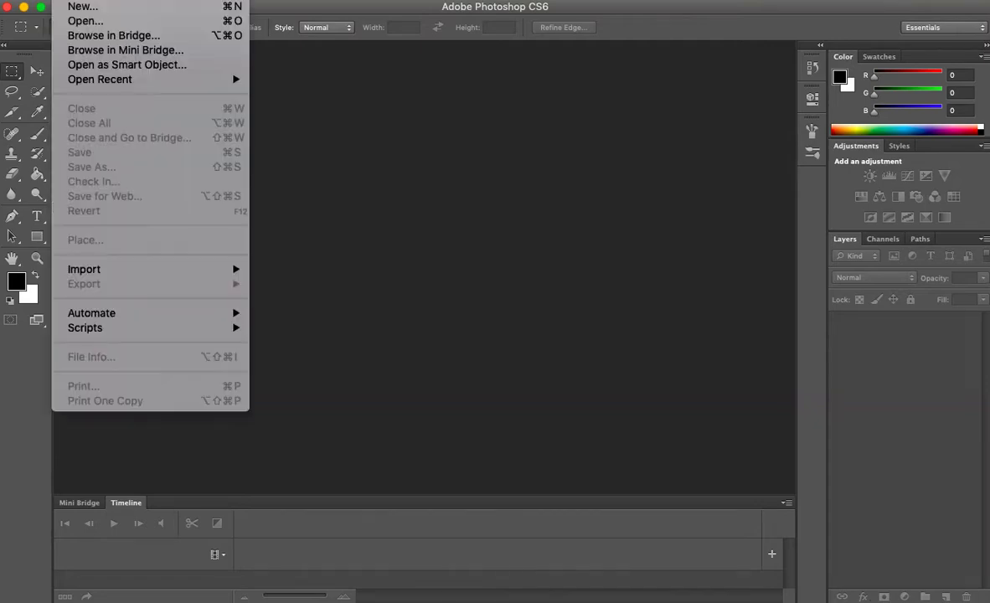
left_click(88, 21)
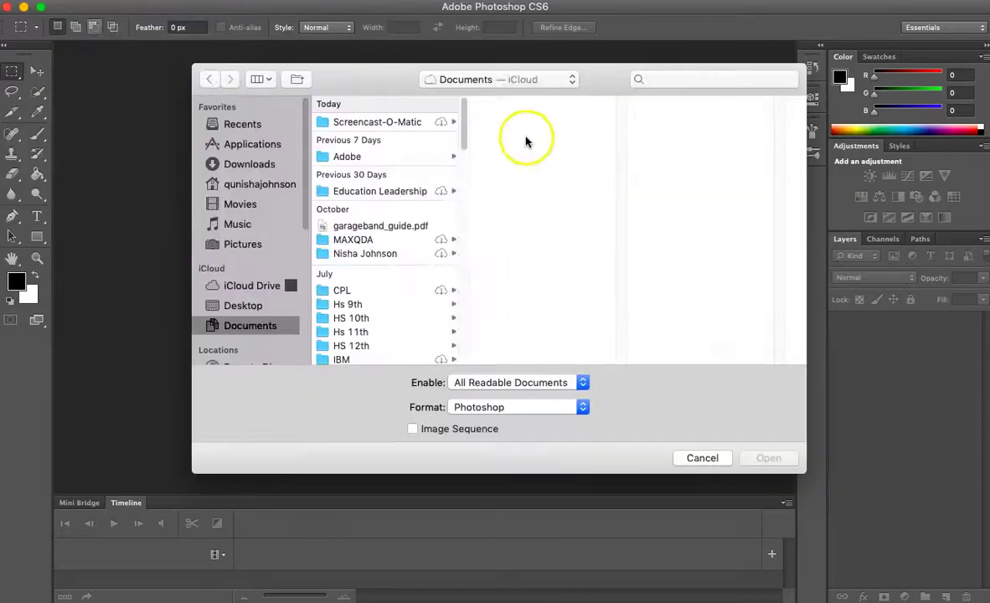
left_click(281, 179)
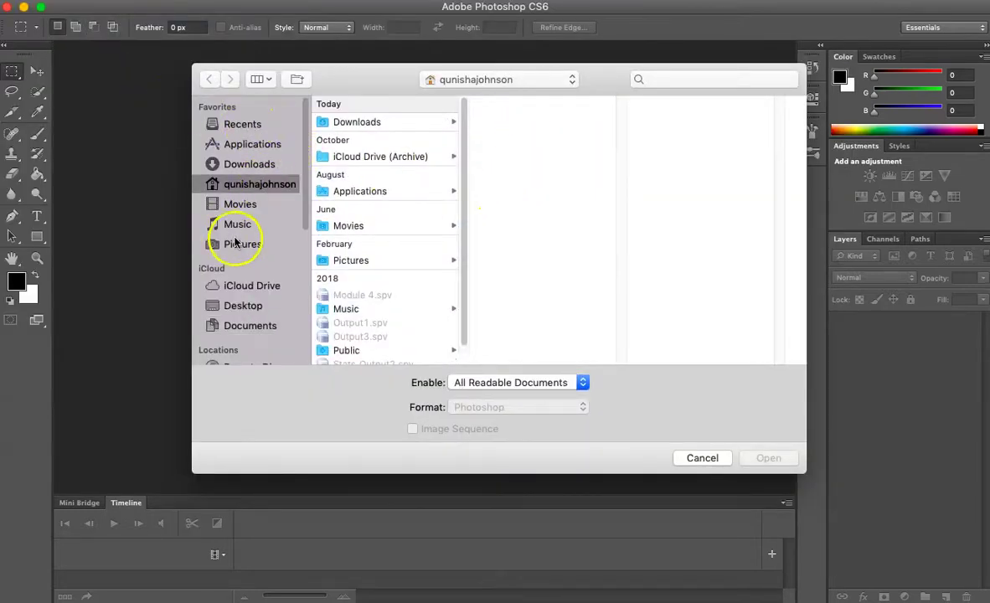
left_click(247, 307)
left_click(368, 123)
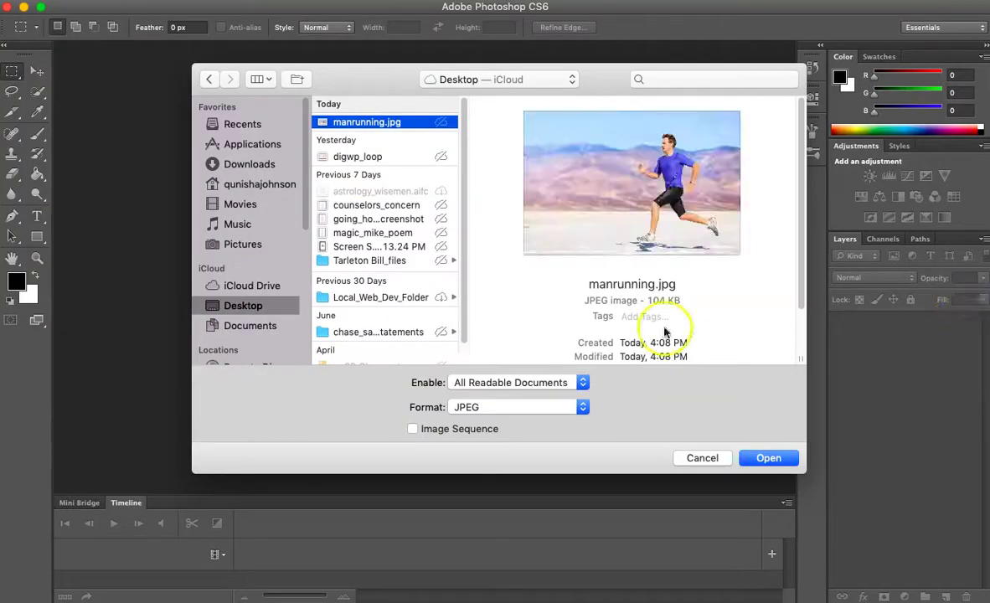
left_click(781, 460)
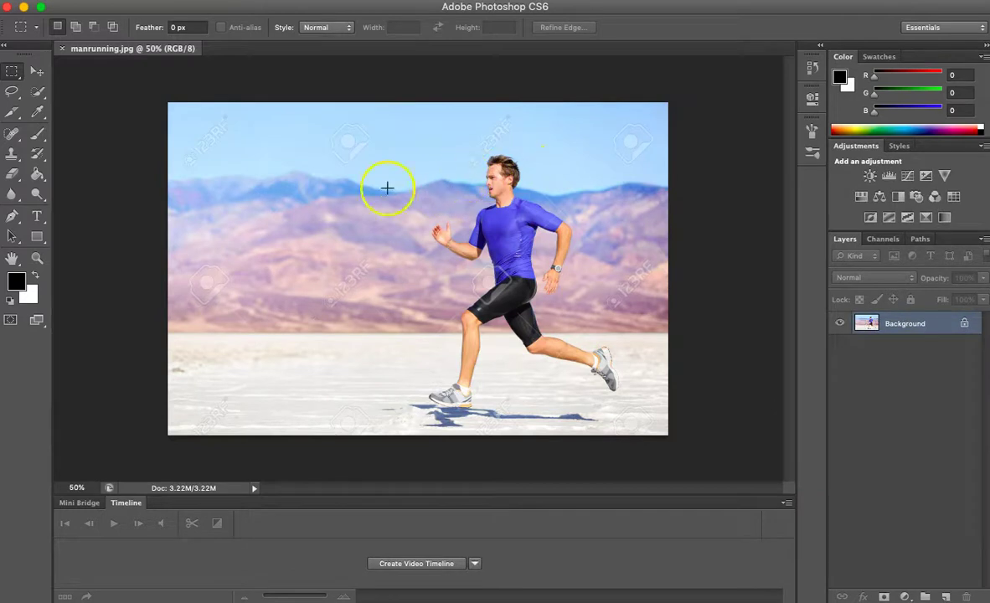
Duplicate the Background layer twice with Cmd+J
left_click(953, 328)
key("super+j")
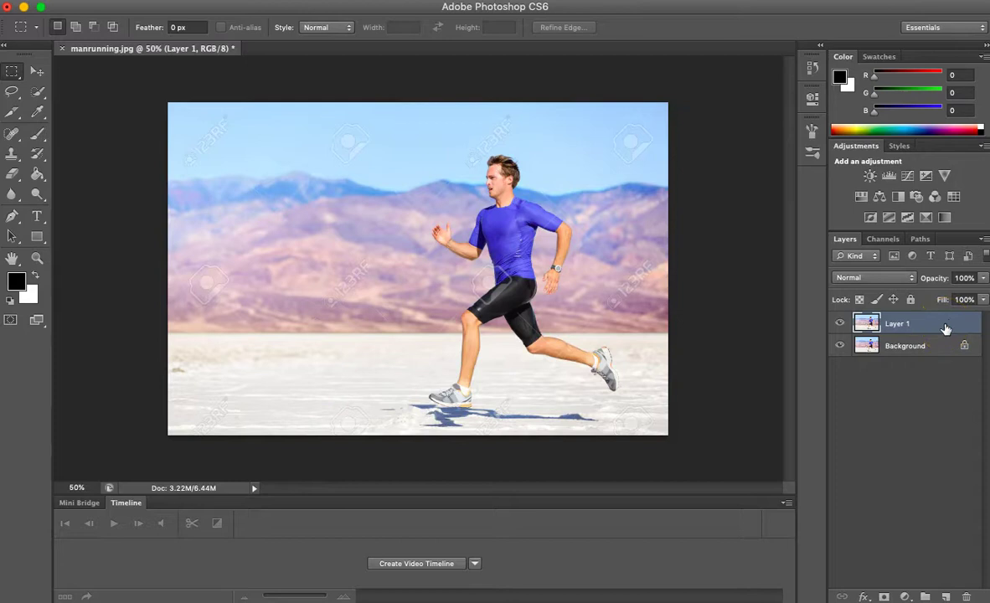
key("super+j")
Rename the top copy to man2 and the layer beneath it to man1
left_click(871, 325)
double_click(913, 324)
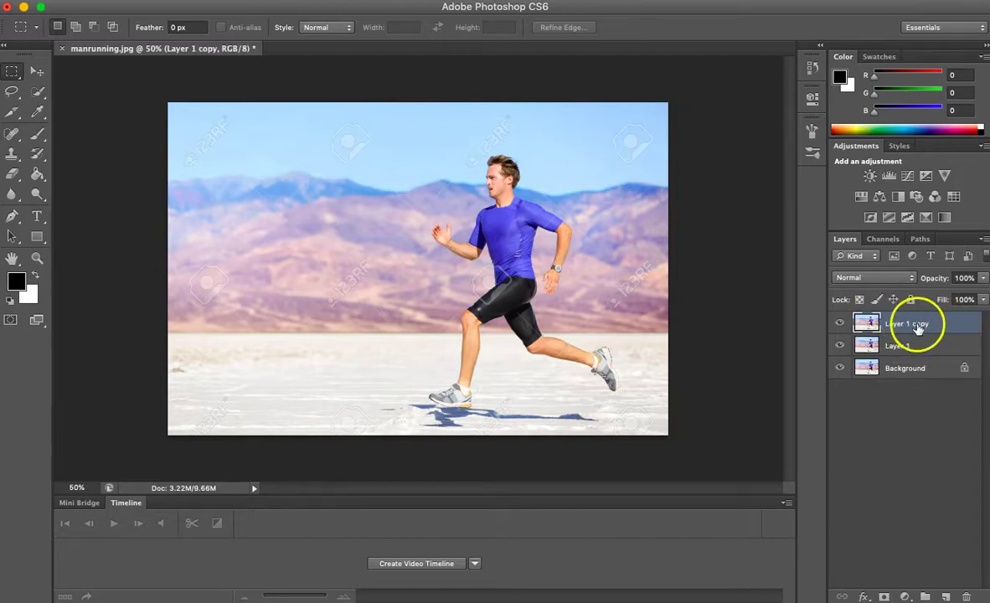
key("BackSpace")
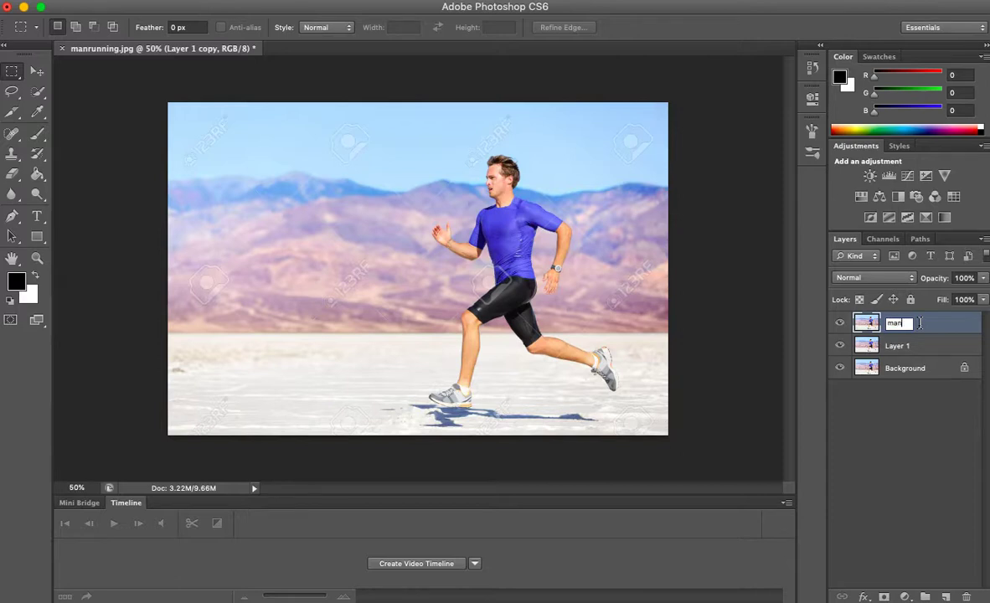
type("man2")
key("Return")
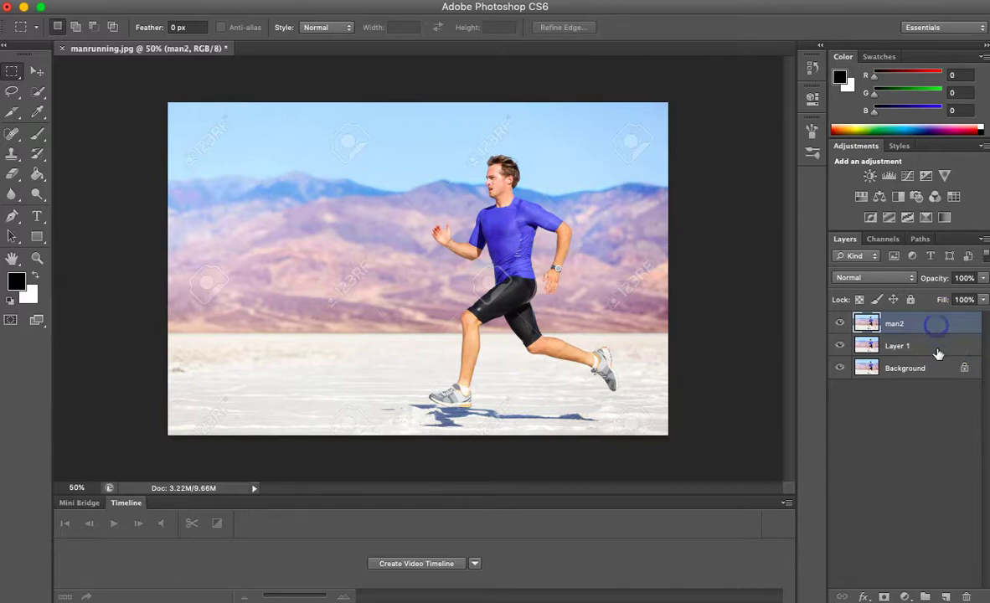
left_click(937, 350)
double_click(907, 345)
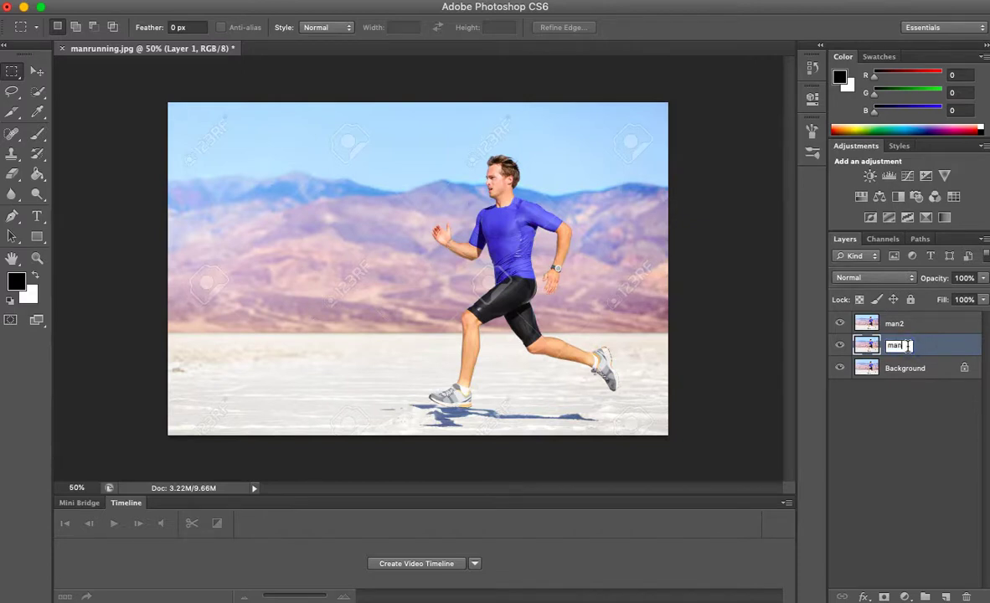
key("Return")
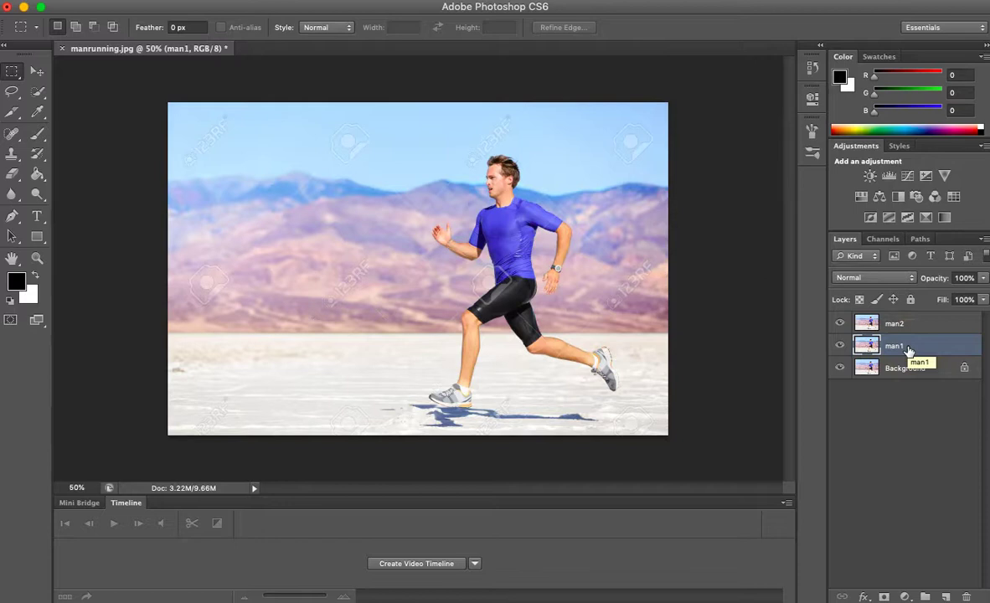
Toggle man2's visibility off and back on, then make man2 the active layer
left_click(907, 343)
left_click(909, 330)
left_click(841, 323)
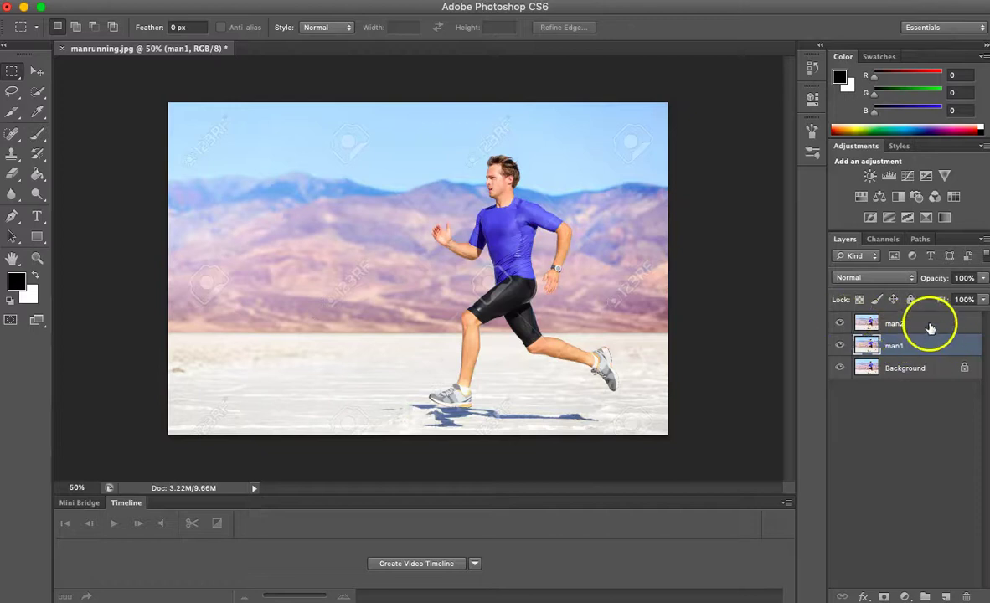
left_click(840, 323)
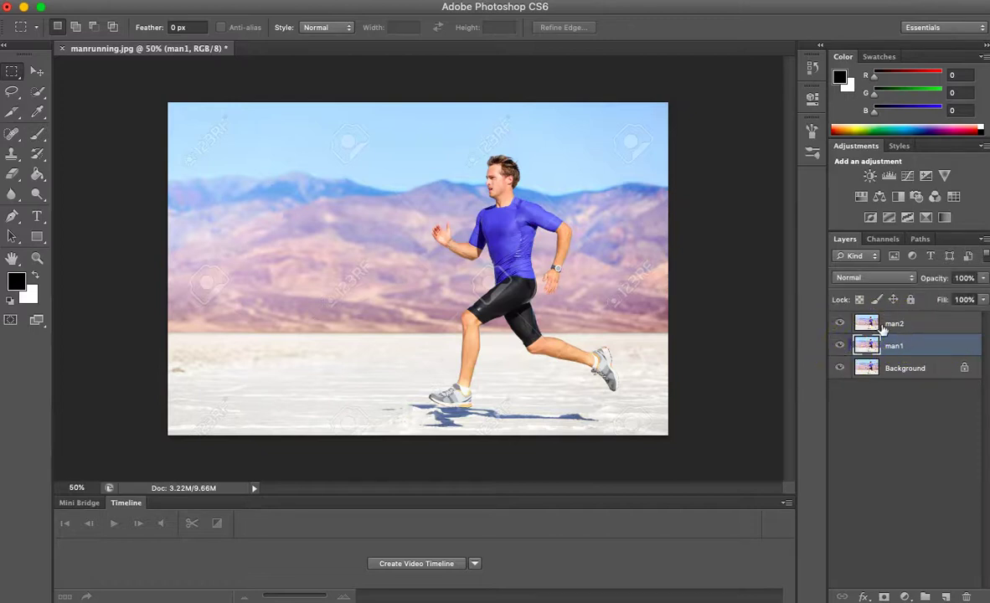
left_click(840, 346)
left_click(939, 327)
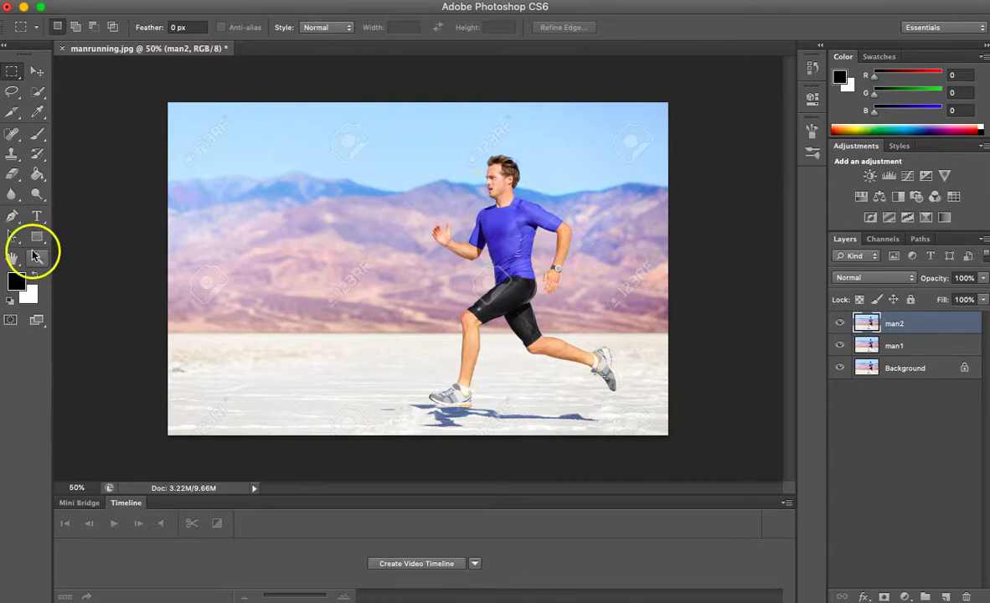
Zoom in on the runner and set Quick Selection to Add to selection mode
left_click(36, 256)
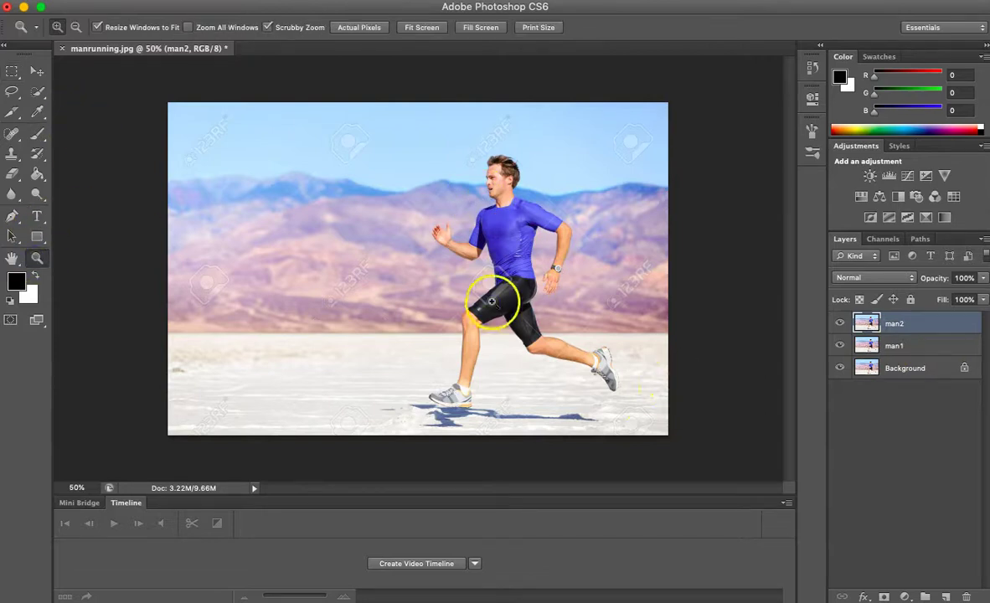
left_click(491, 302)
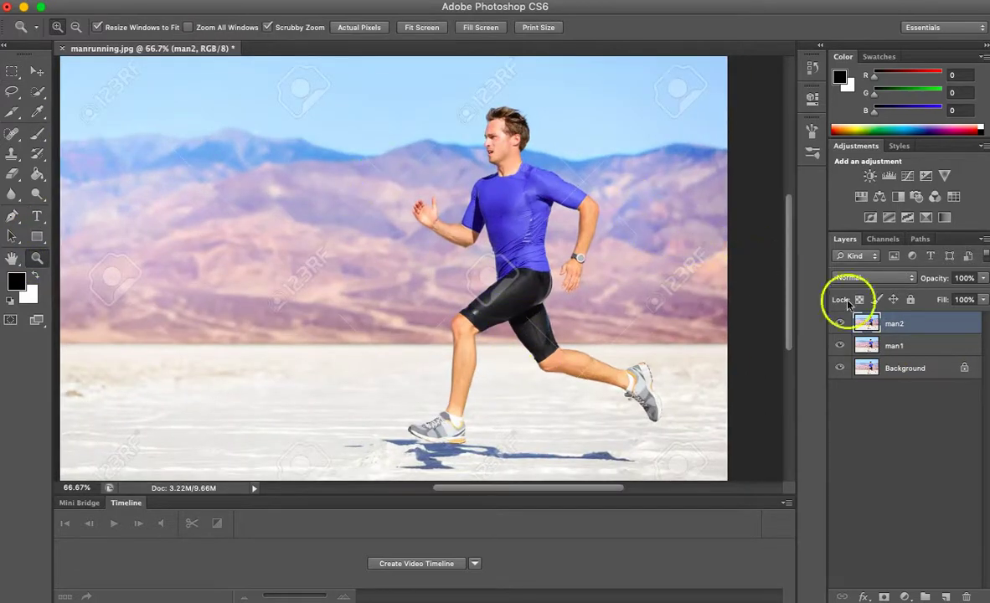
left_click(37, 92)
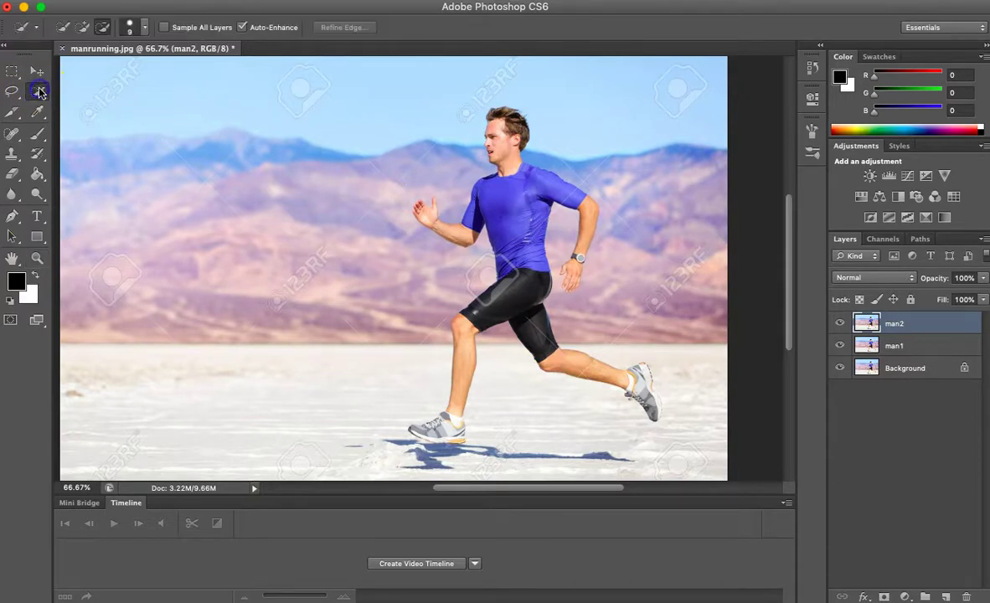
left_click(83, 29)
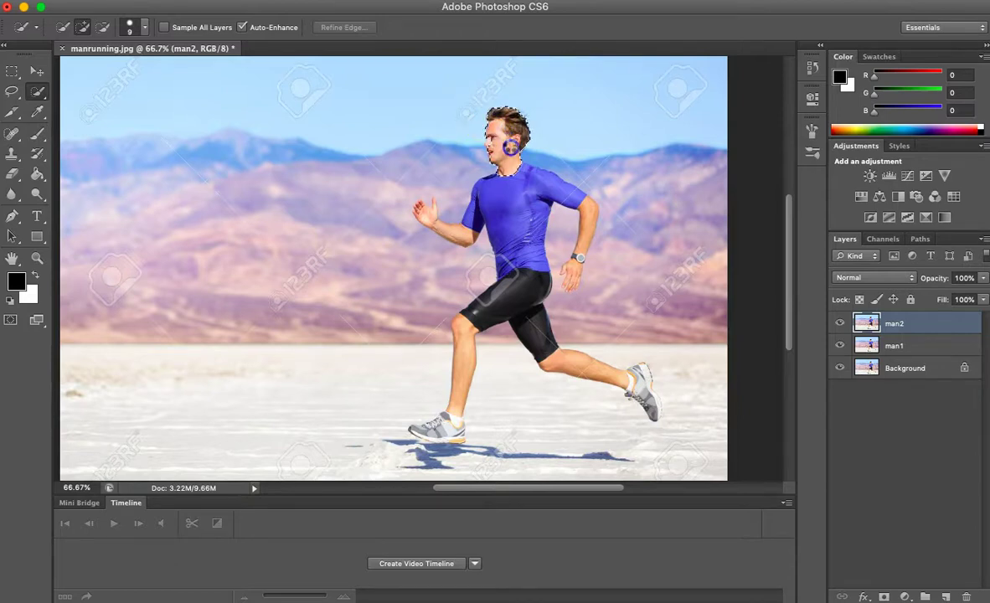
Brush the selection over the runner's head, shirt, shorts, back leg and both shoes
left_click_drag(510, 146, 502, 243)
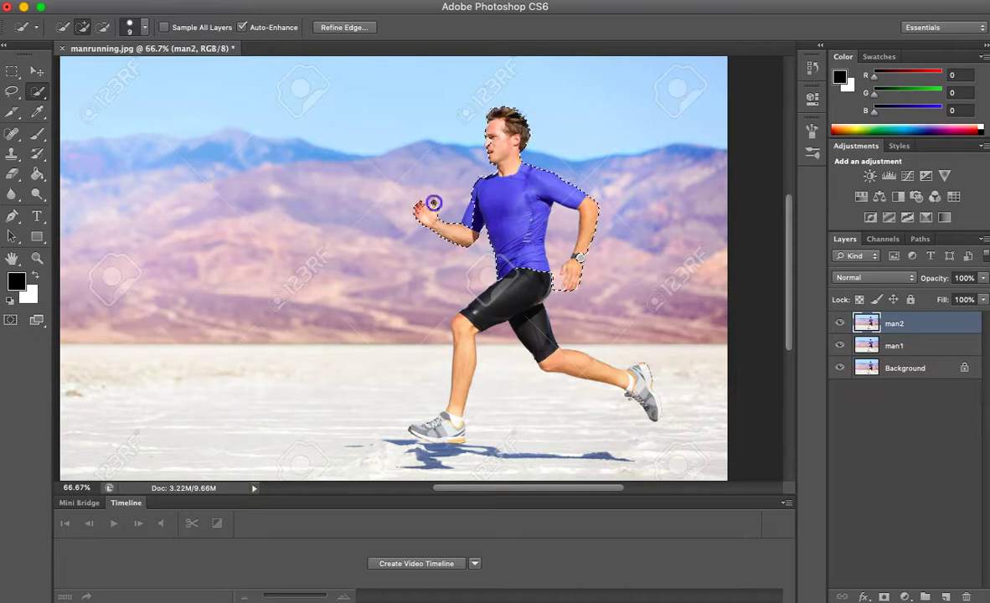
mouse_move(510, 285)
left_mouse_down()
mouse_move(505, 331)
mouse_move(474, 354)
mouse_move(442, 419)
mouse_move(420, 420)
mouse_move(433, 433)
mouse_move(465, 433)
mouse_move(436, 432)
left_mouse_up()
left_click(413, 425)
left_click_drag(630, 394, 578, 369)
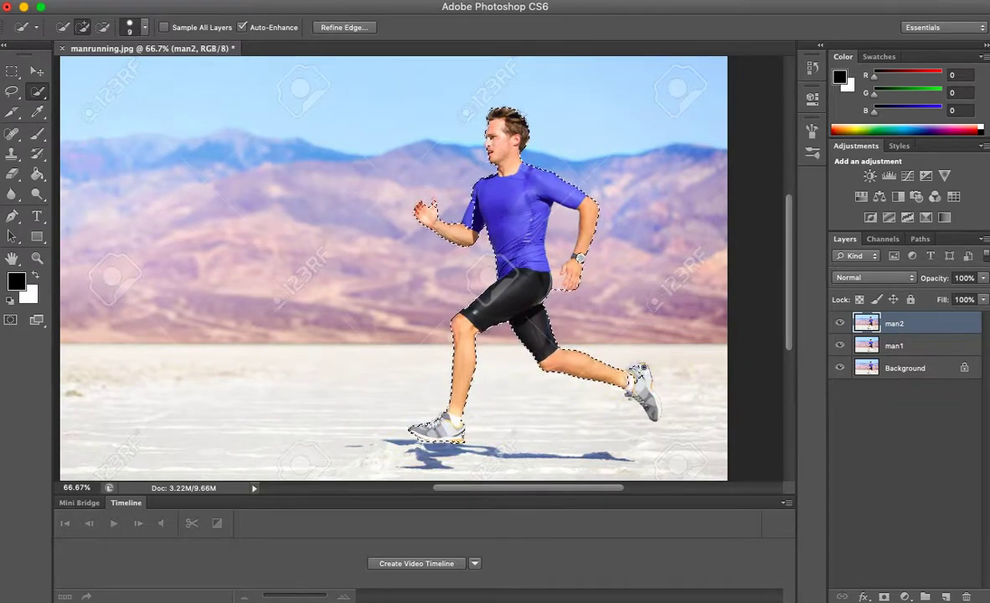
left_click_drag(641, 372, 655, 405)
left_click(658, 405)
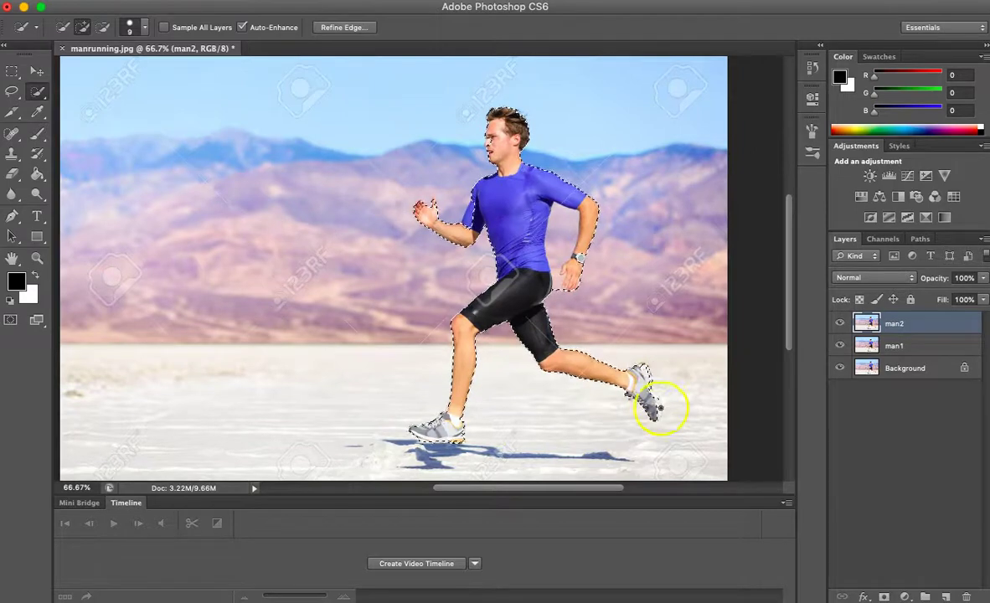
left_click(648, 393)
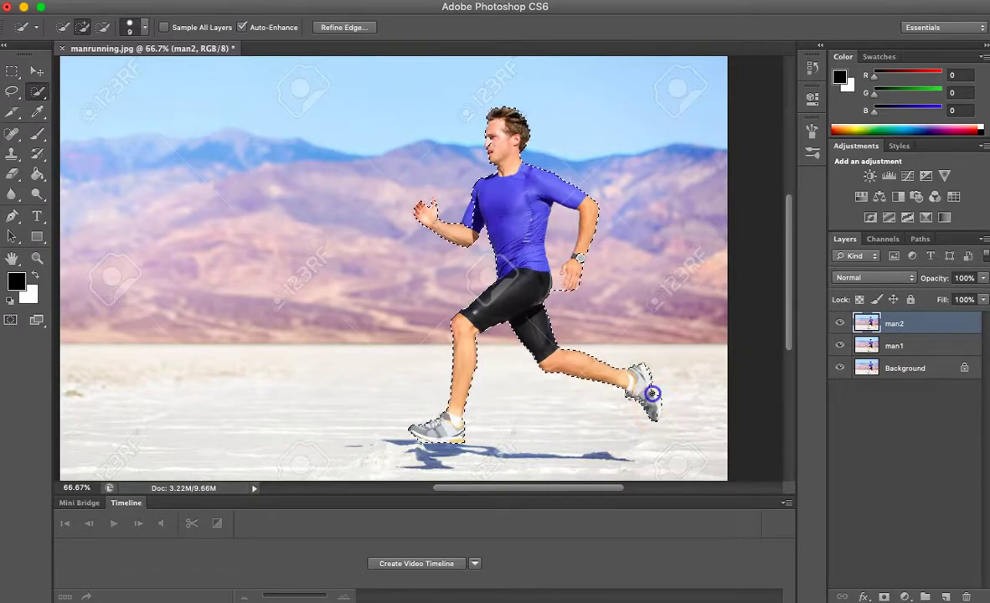
Subtract the stray ground right of the back leg and shoe from the selection
left_click(644, 363)
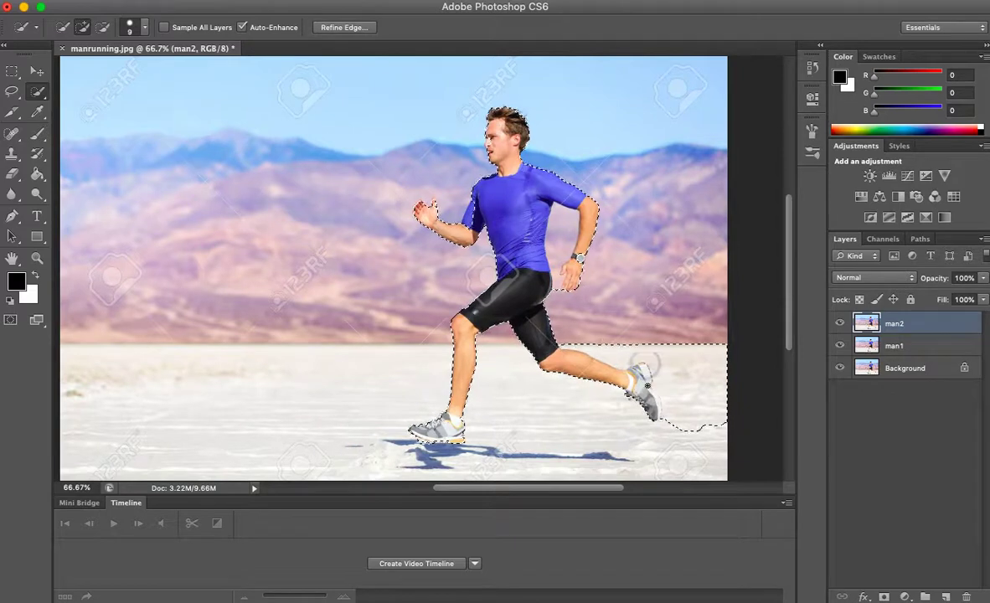
left_click(102, 27)
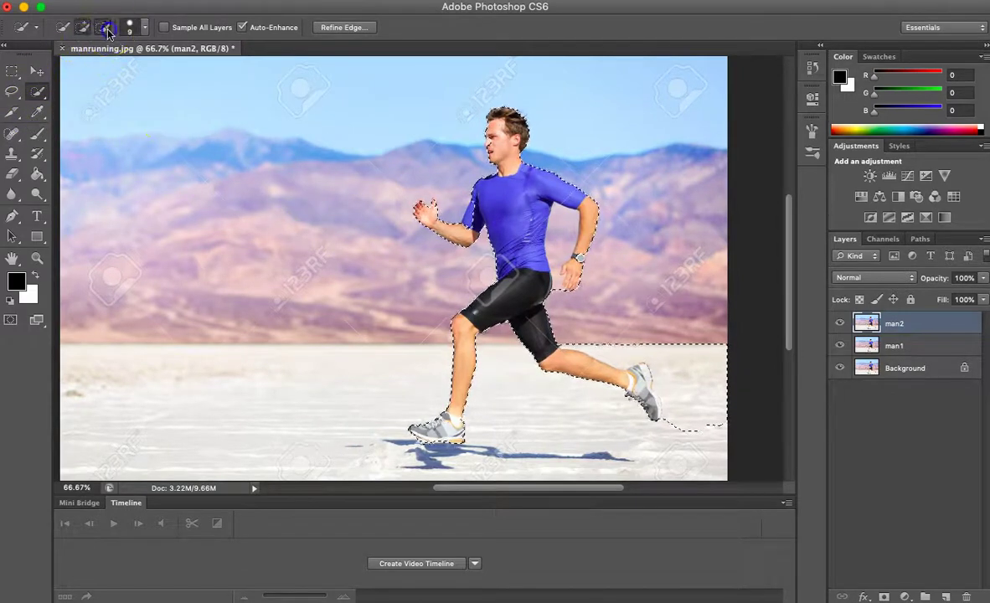
left_click(667, 348)
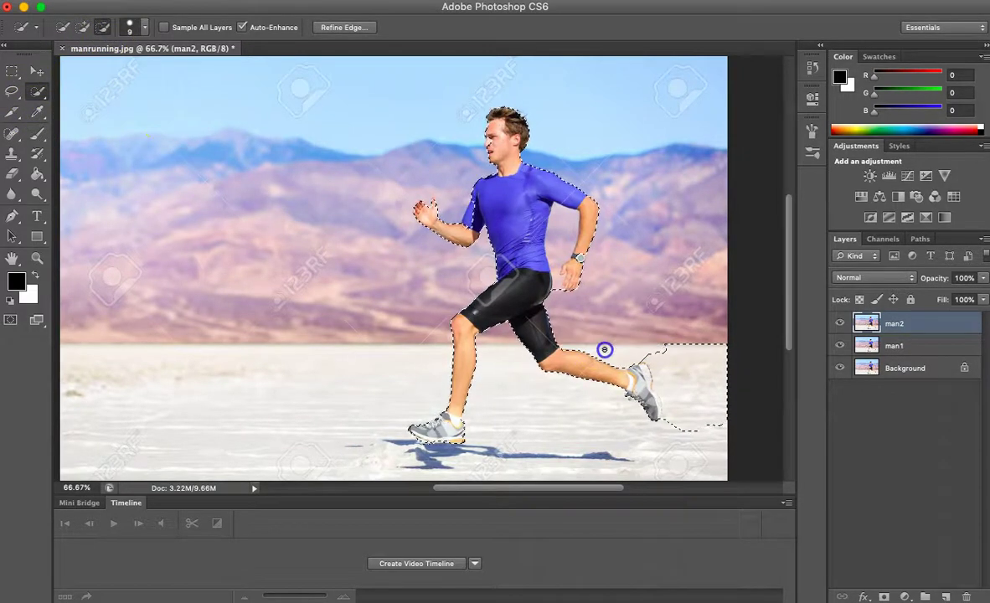
left_click(706, 356)
left_click(689, 405)
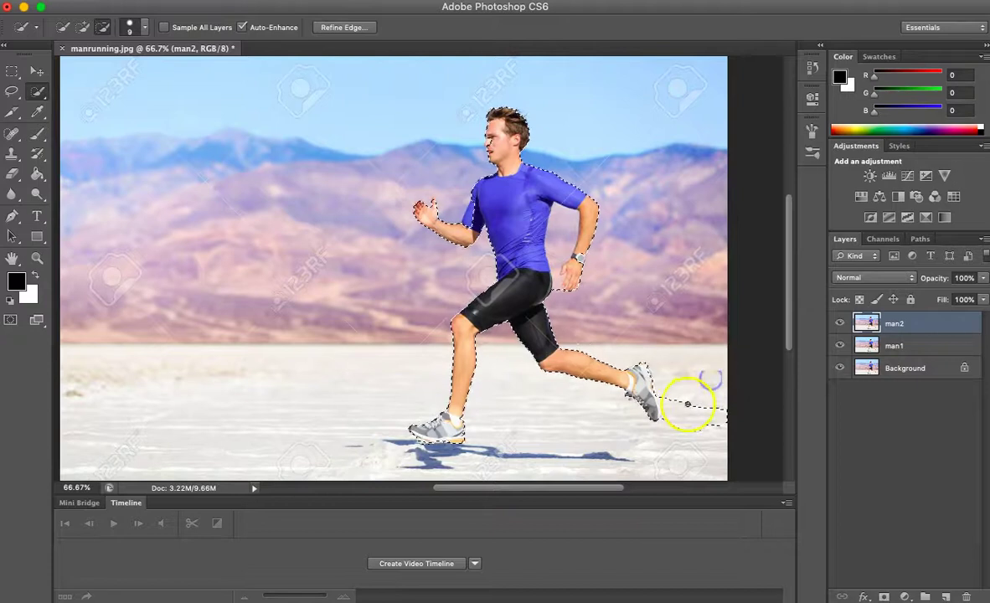
left_click(724, 428)
Remove the stray selection loops by the wrist, refine around the head, and return to Add mode
left_click(569, 263)
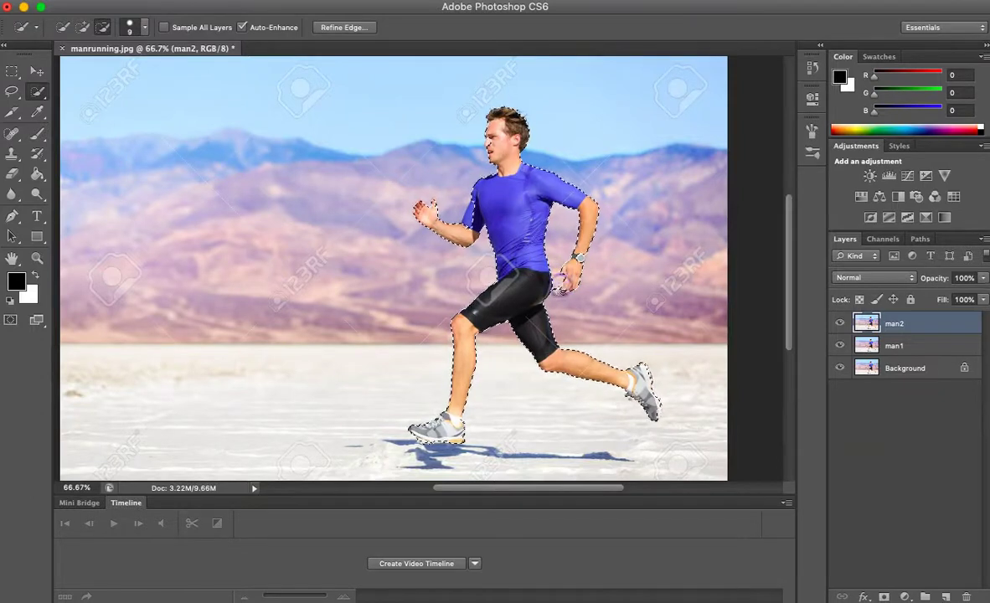
left_click(641, 289)
left_click(566, 288)
left_click(630, 260)
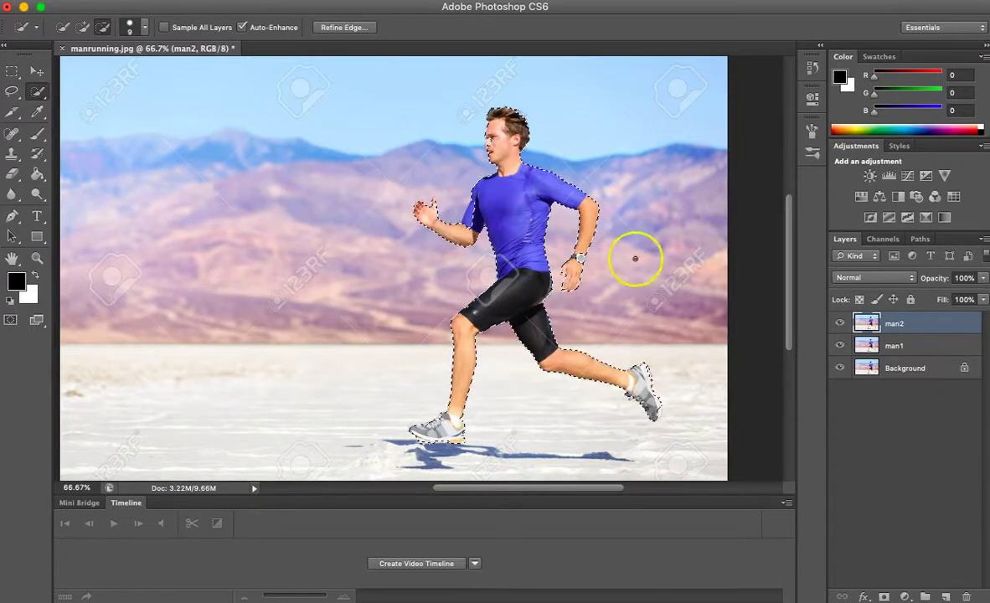
left_click(464, 127)
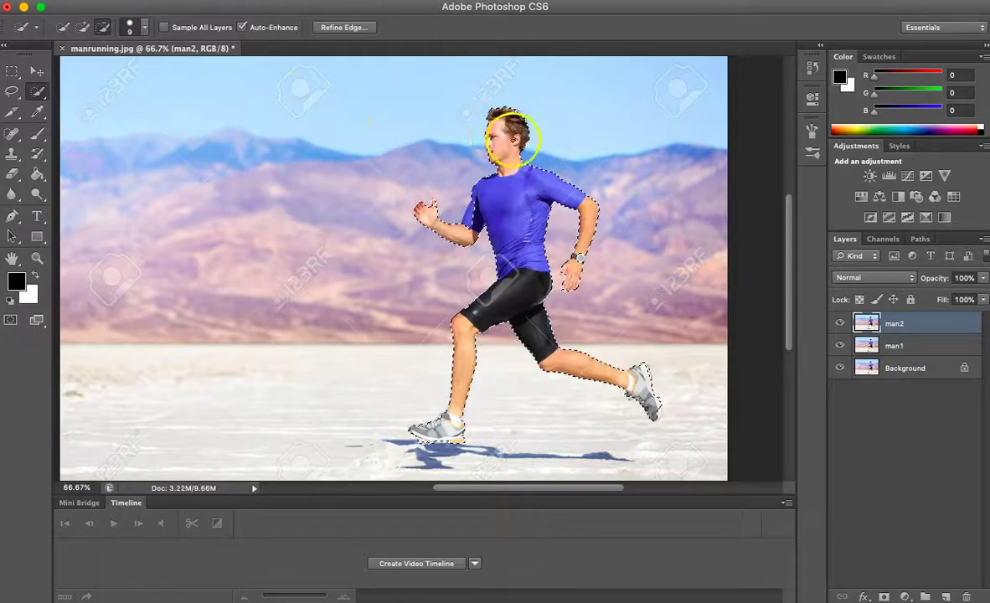
left_click(82, 27)
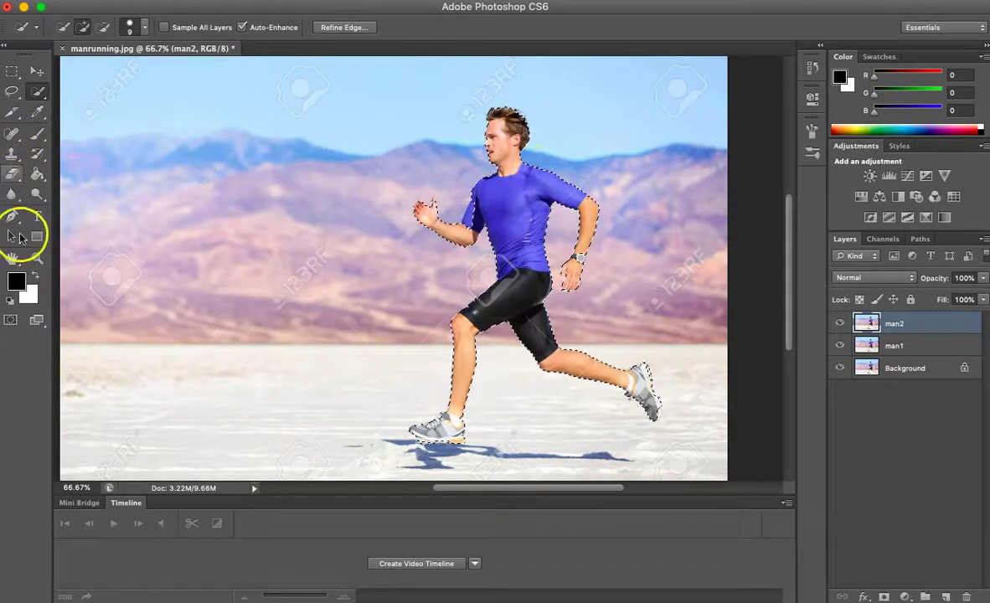
Zoom the hand to 300%, shrink the Quick Selection brush to 5 px, and add part of the hand
left_click(36, 258)
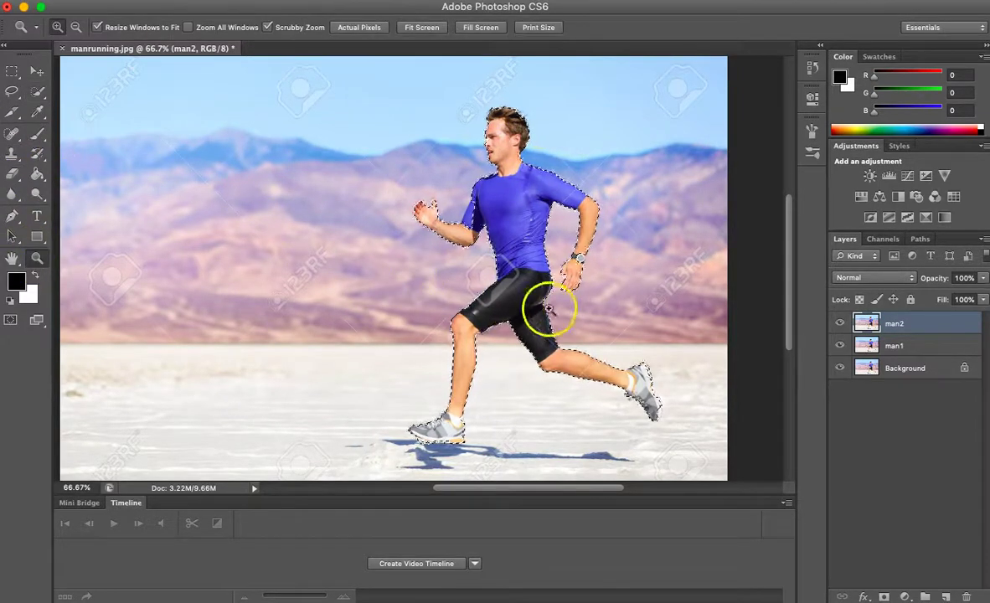
left_click(593, 321)
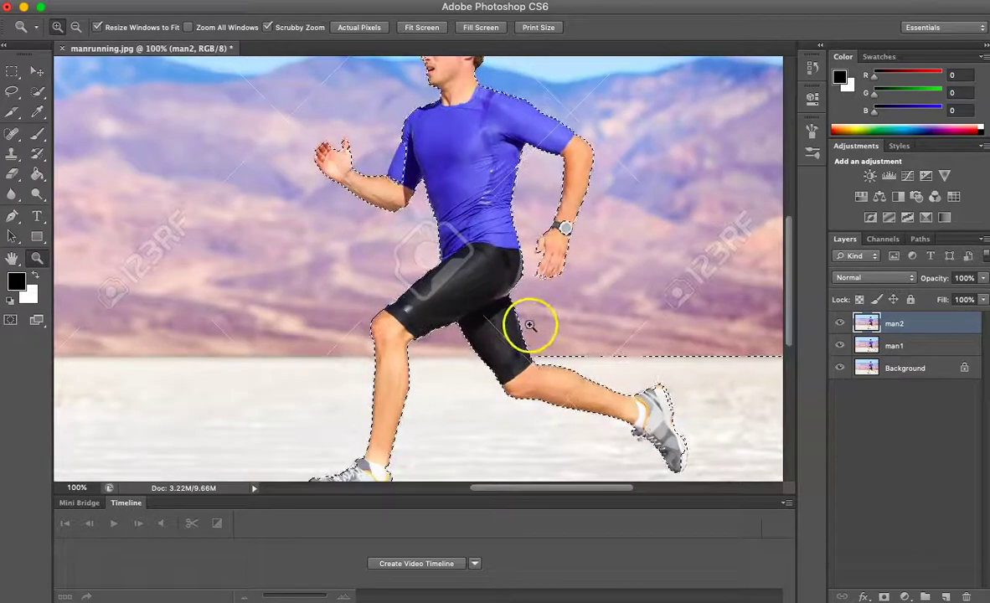
scroll(541, 331, "up", 3)
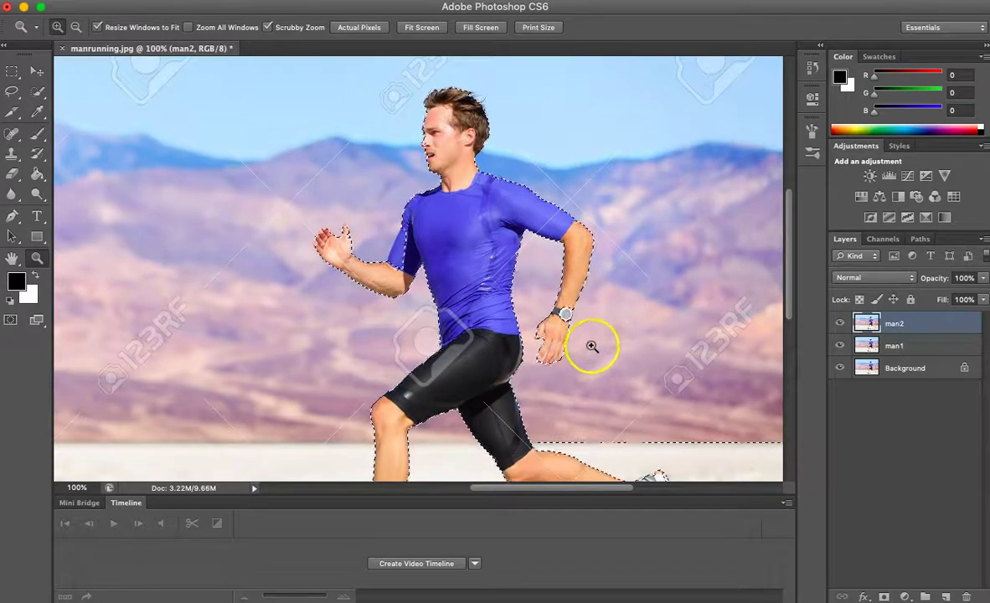
left_click(559, 335)
left_click(558, 335)
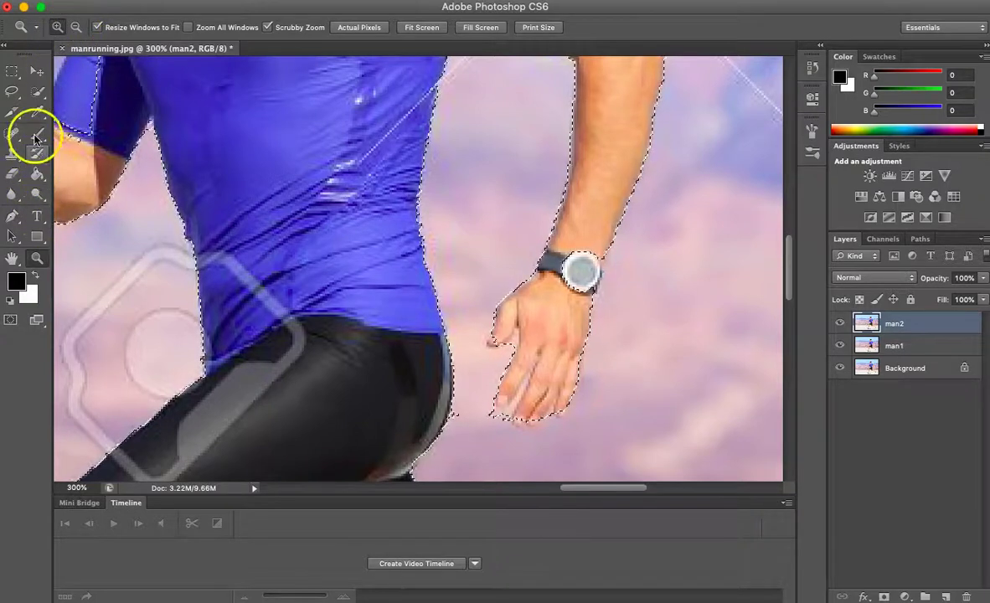
left_click(37, 92)
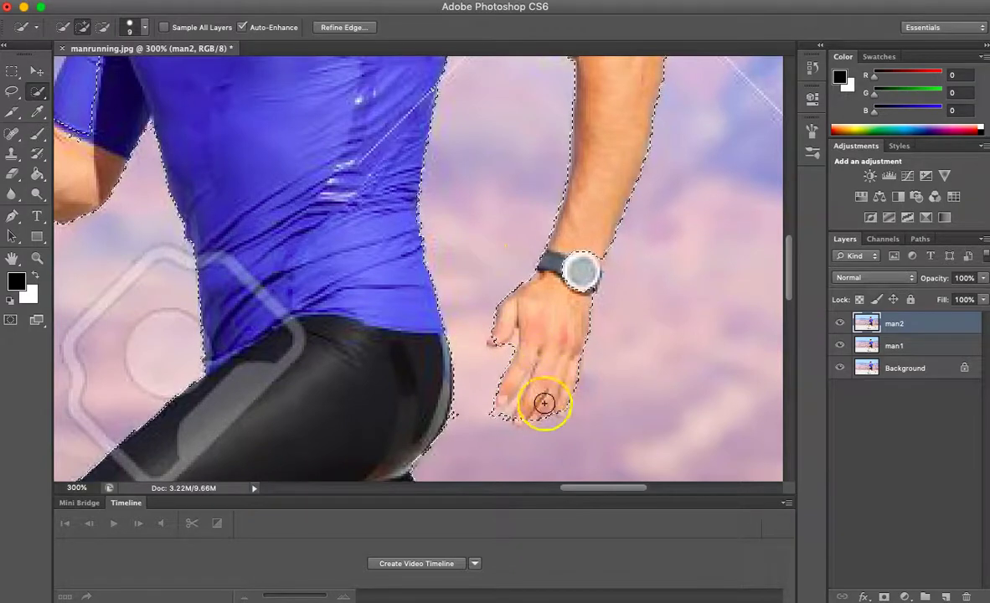
left_click(144, 27)
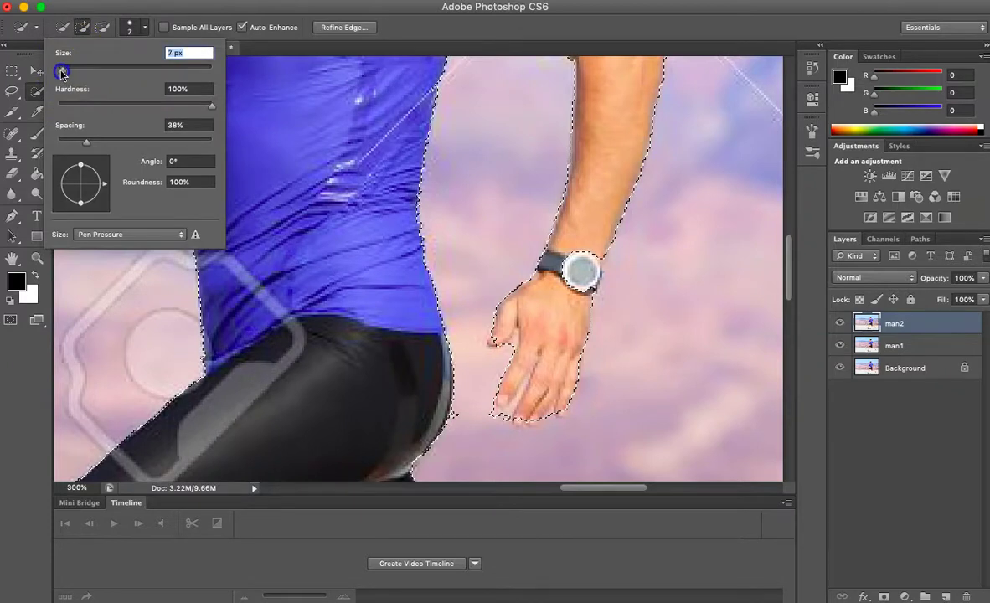
left_click_drag(60, 70, 59, 70)
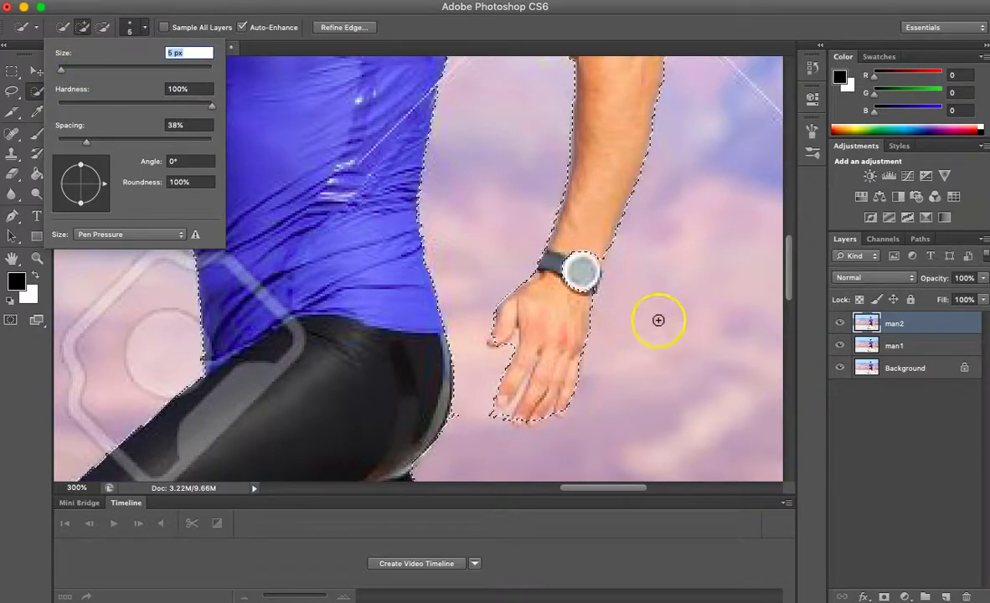
left_click(102, 27)
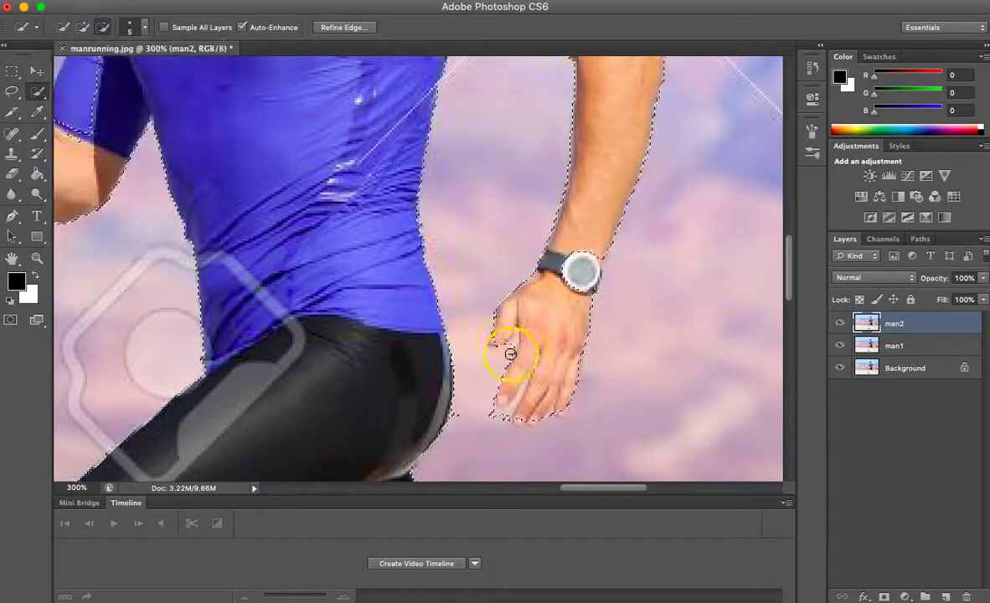
left_click(82, 27)
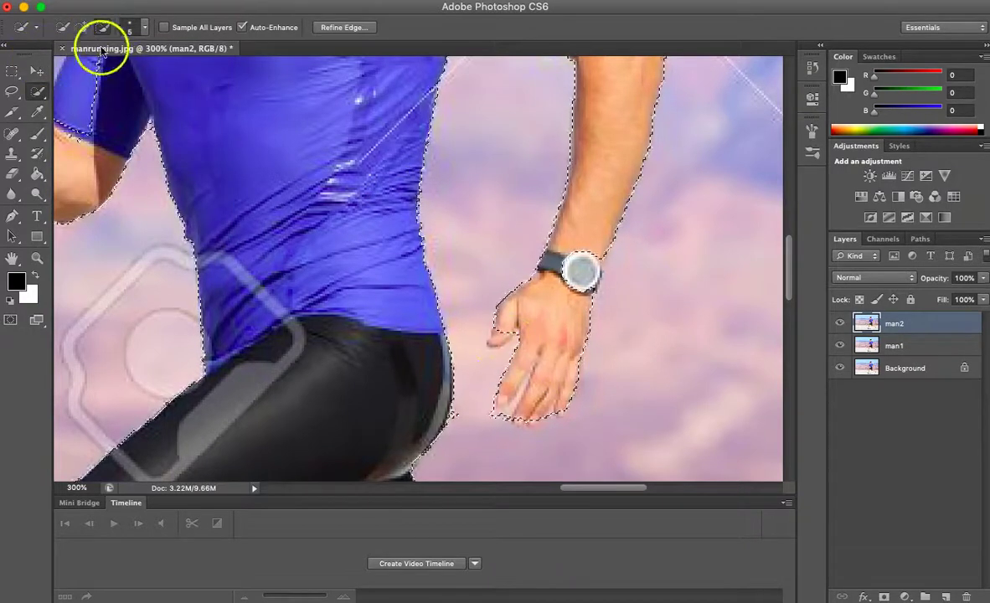
left_click(512, 362)
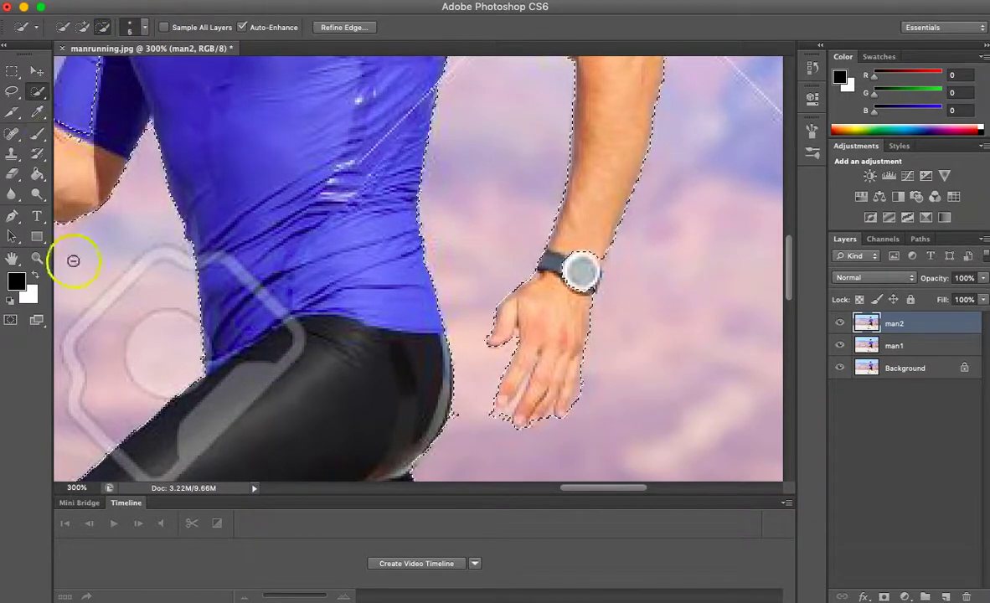
Zoom the hand to 500% and set a 3 px brush in Subtract from selection mode
left_click(37, 258)
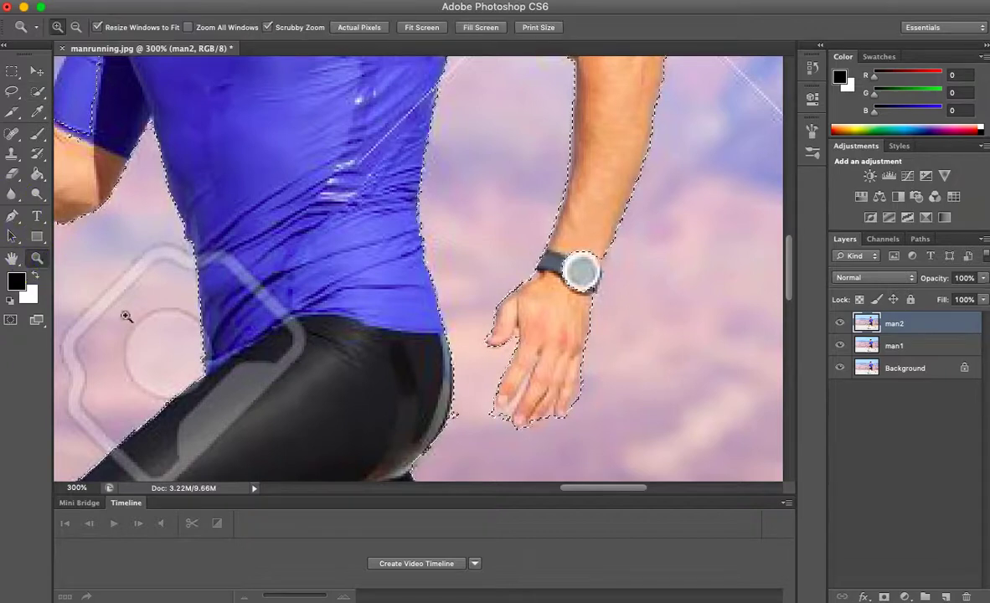
left_click(526, 370)
left_click(529, 371)
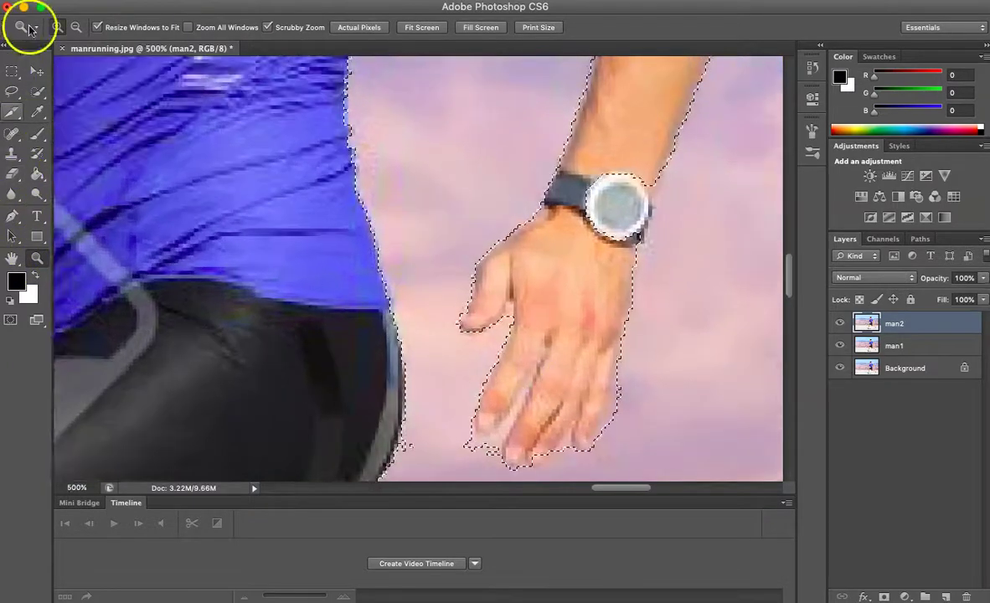
left_click(35, 92)
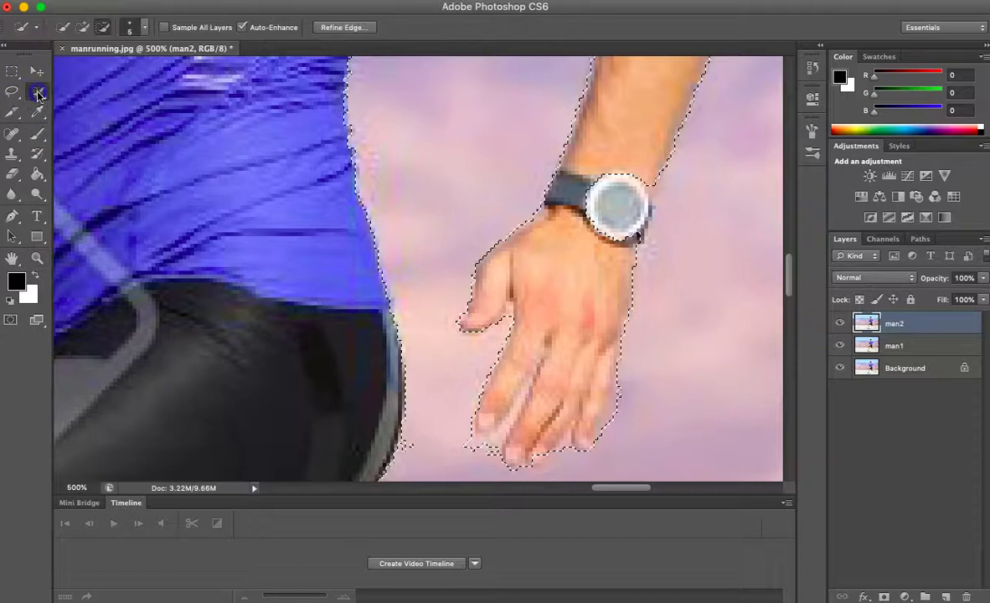
left_click(102, 27)
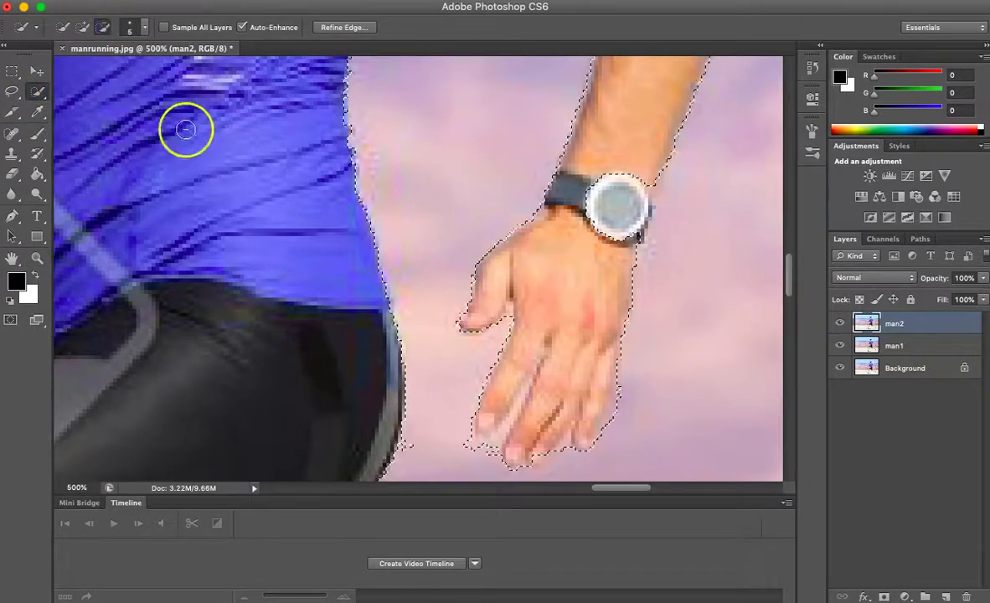
left_click(149, 27)
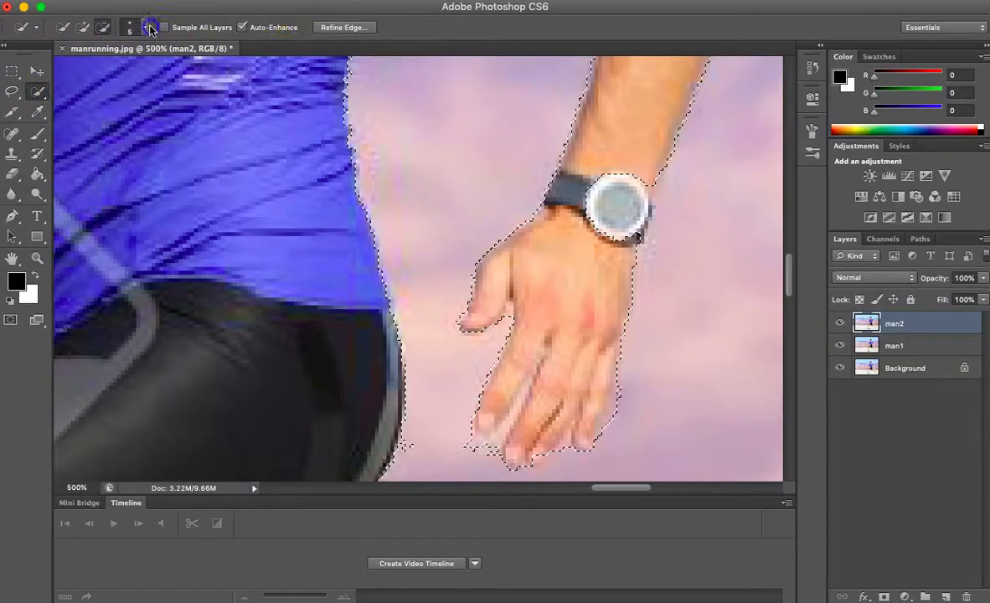
left_click(60, 74)
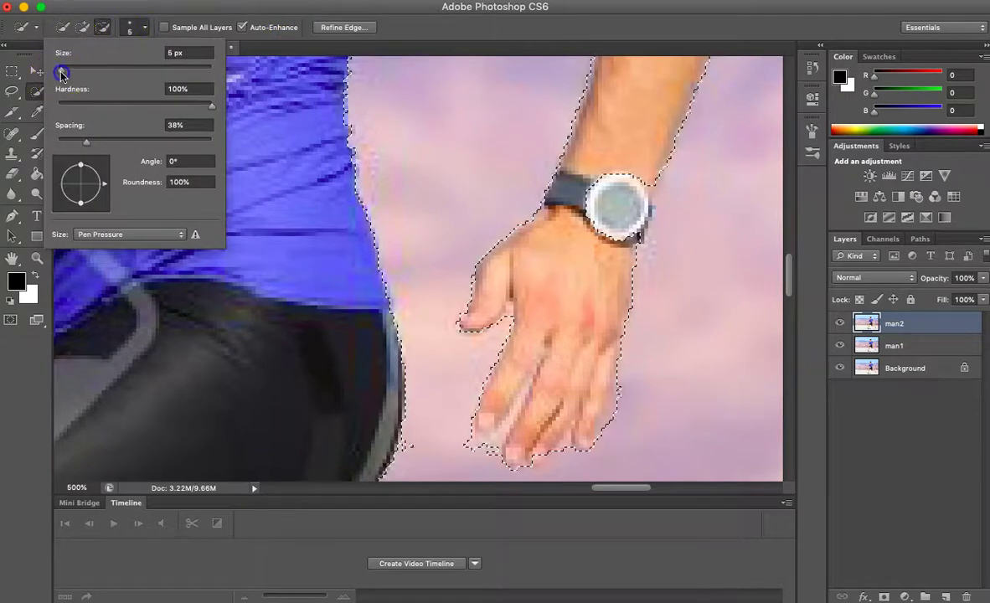
left_click_drag(60, 74, 59, 74)
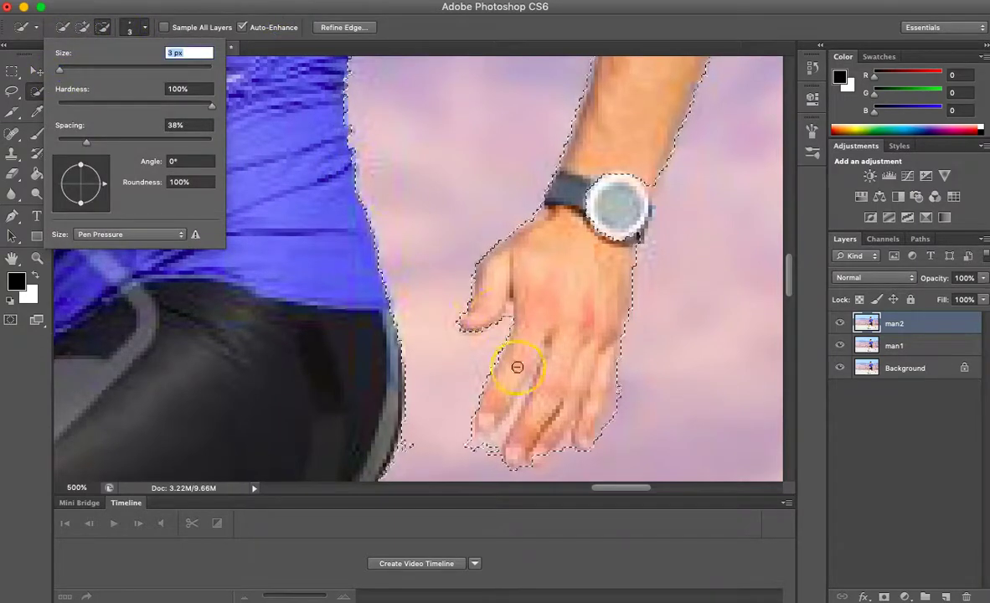
Trim background from the fingertip and the hand's lower edge, alternating Subtract and Add modes
left_click_drag(488, 452, 476, 447)
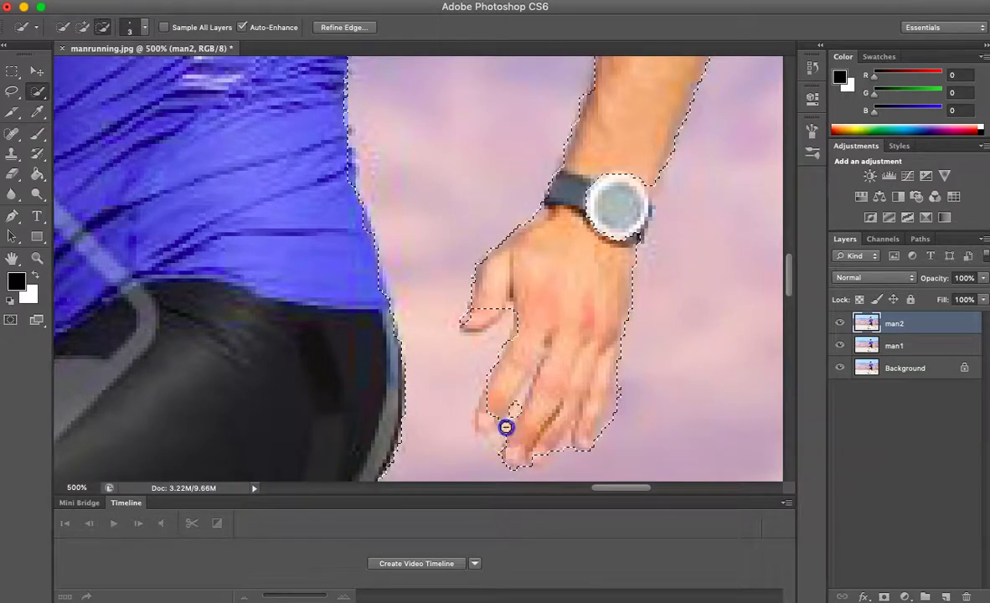
mouse_move(568, 457)
left_mouse_down()
mouse_move(603, 423)
mouse_move(609, 433)
mouse_move(625, 356)
mouse_move(629, 472)
left_mouse_up()
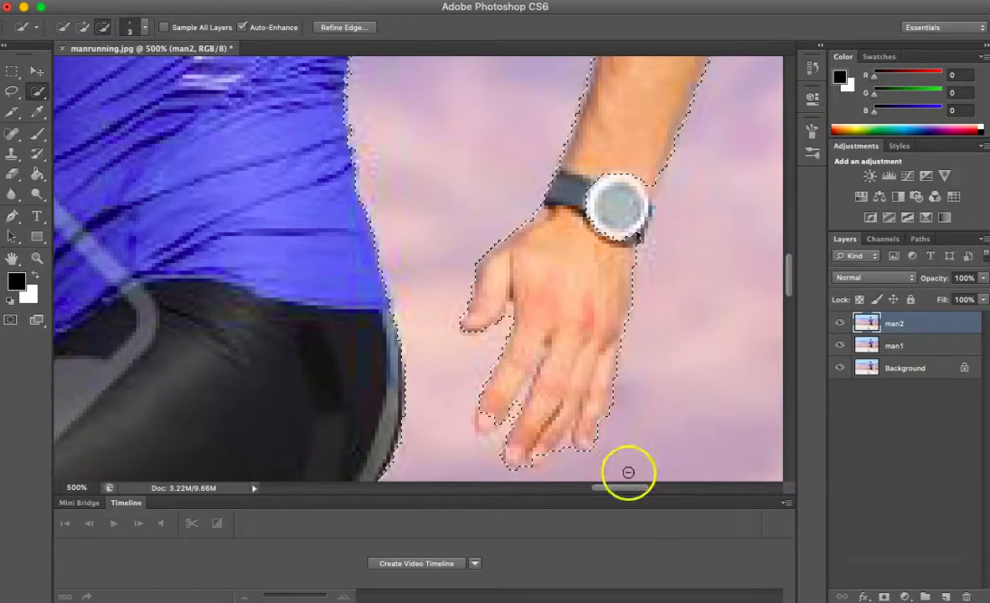
left_click(82, 27)
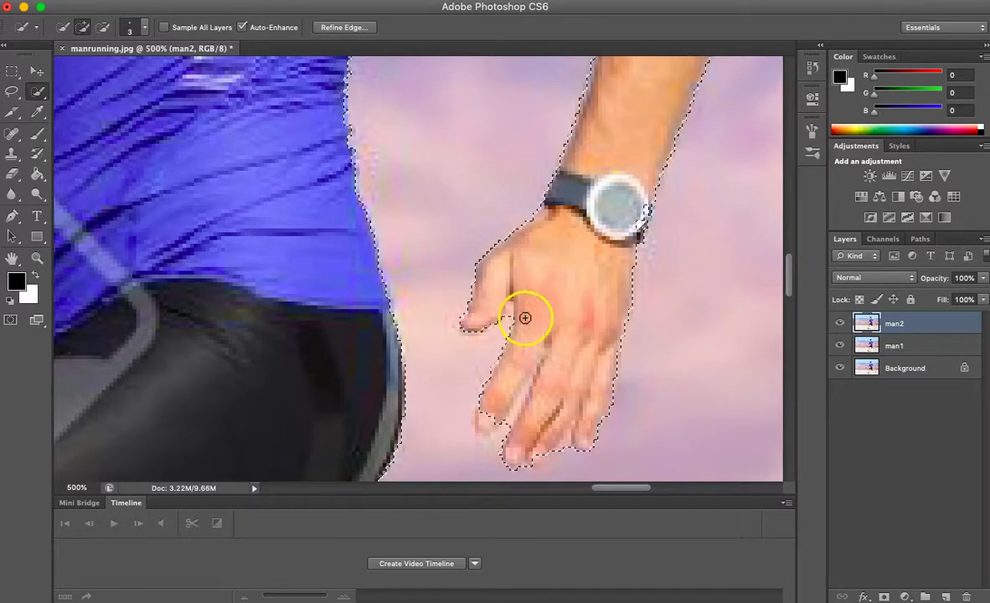
left_click(103, 27)
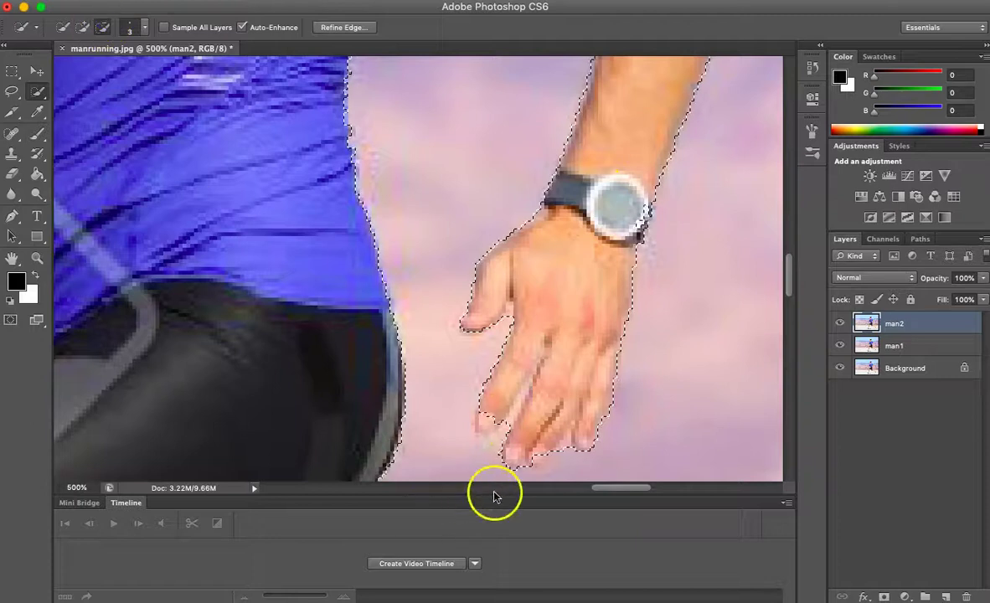
left_click(84, 27)
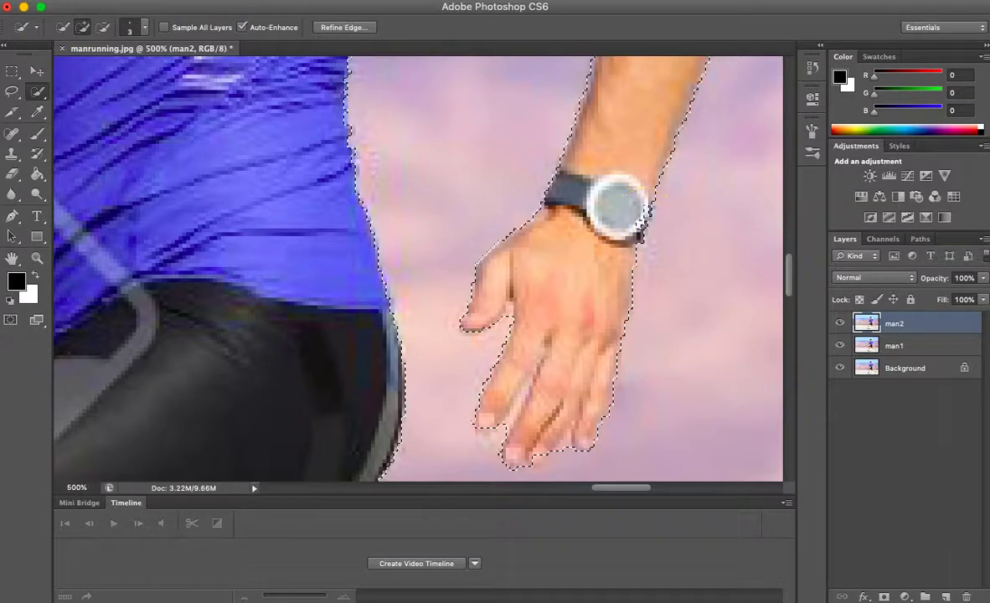
left_click(104, 27)
left_click(82, 26)
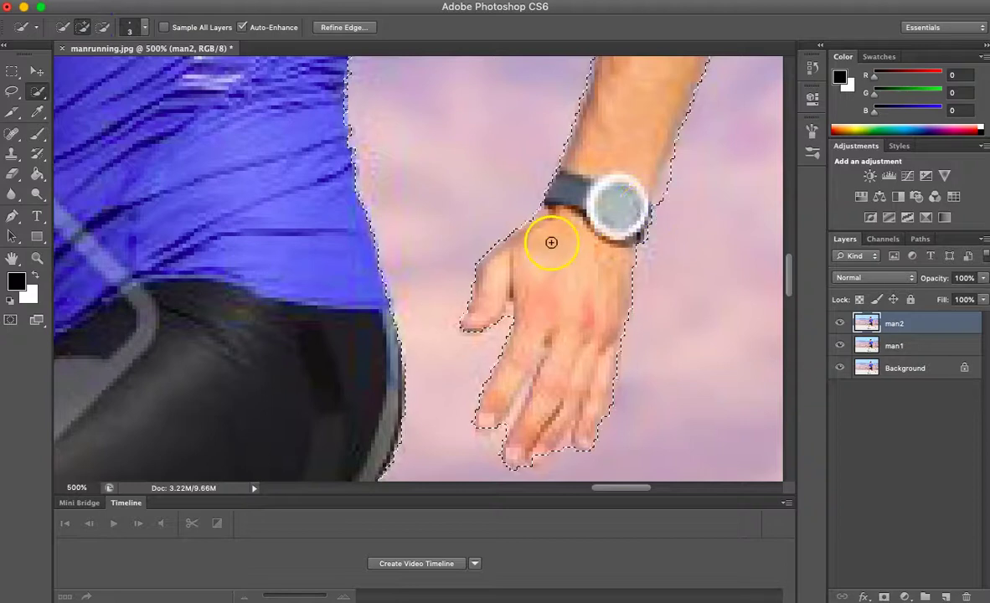
left_click(37, 258)
Zoom out from 500% until the whole image is visible
left_click(76, 26)
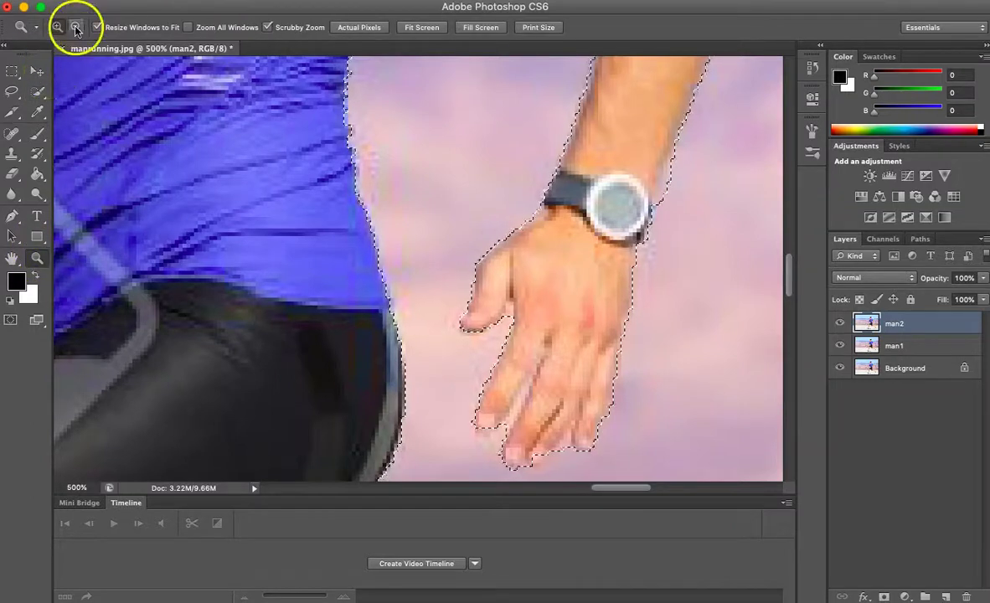
left_click(209, 151)
left_click(323, 242)
left_click(321, 250)
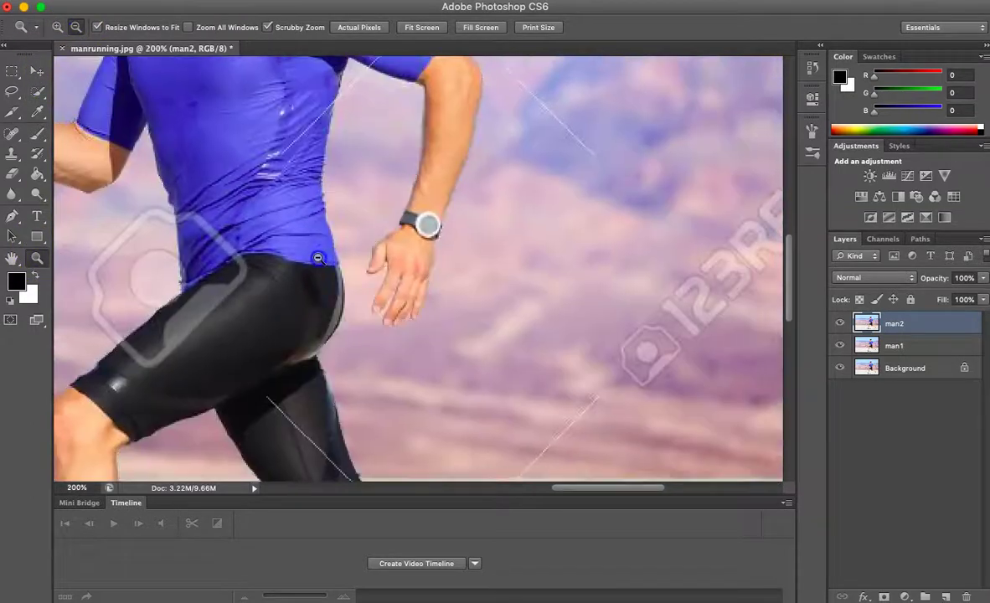
left_click(318, 257)
left_click(319, 257)
left_click(563, 484)
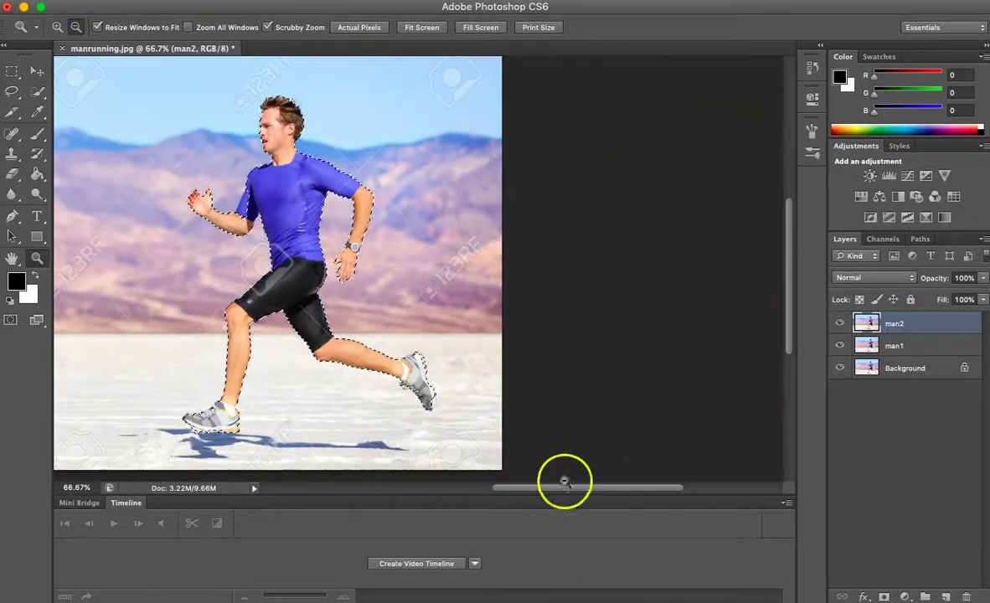
left_click_drag(564, 492, 528, 490)
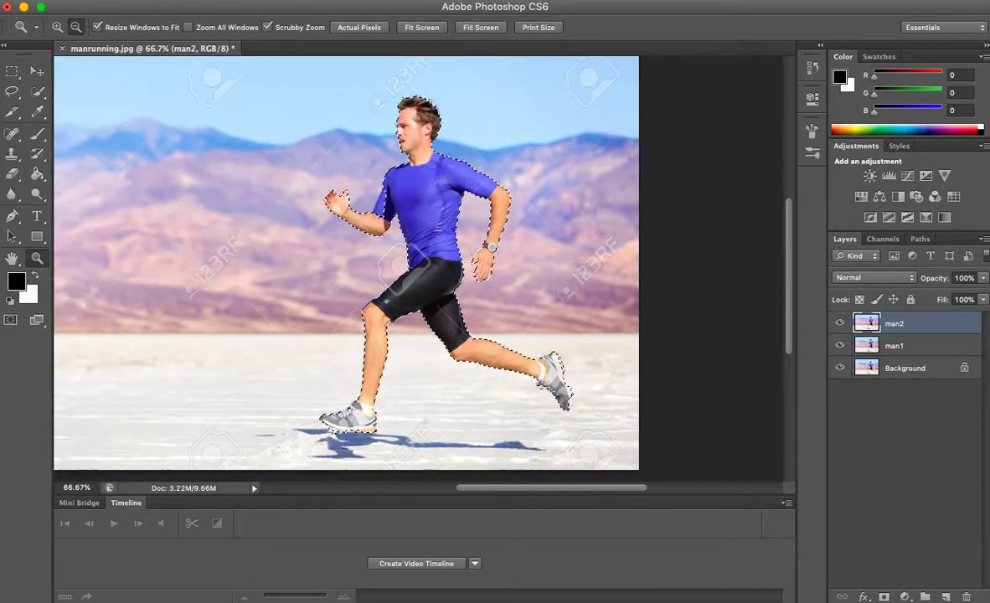
Zoom the raised hand to 500% and pan so the thumb and fingers are centred
left_click(339, 208)
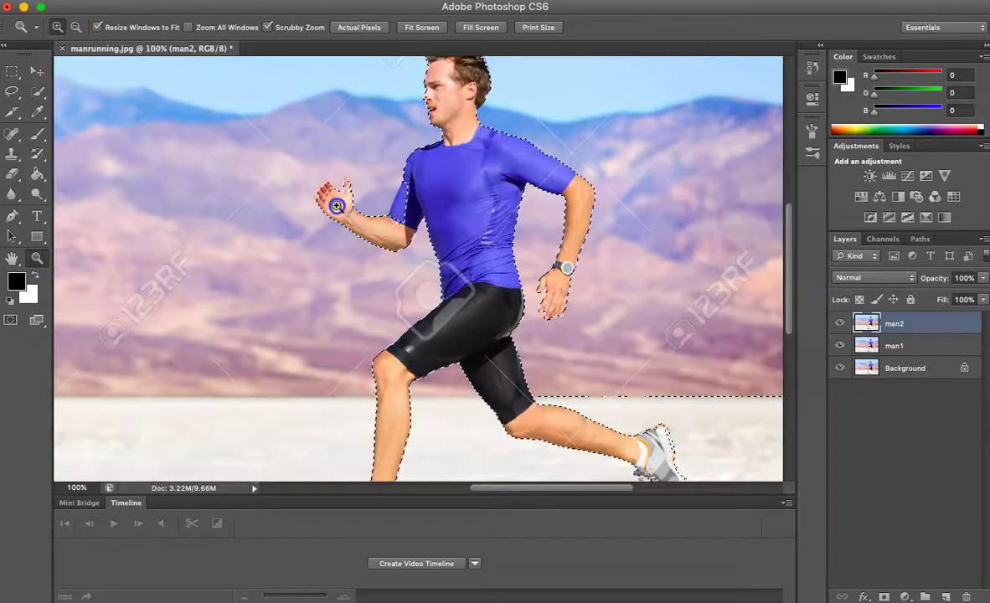
left_click(336, 205)
left_click(336, 205)
left_click(336, 205)
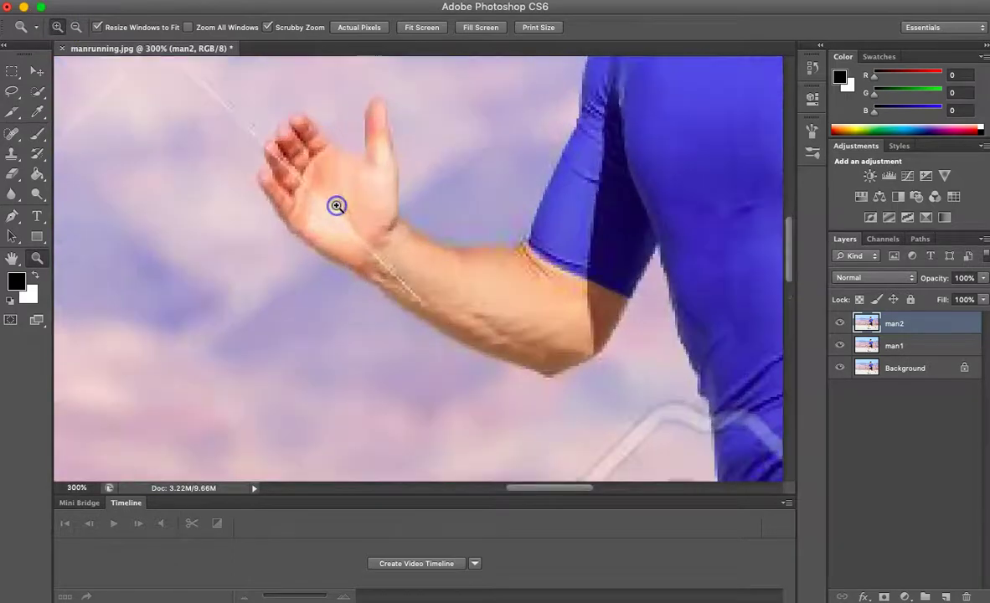
left_click(336, 205)
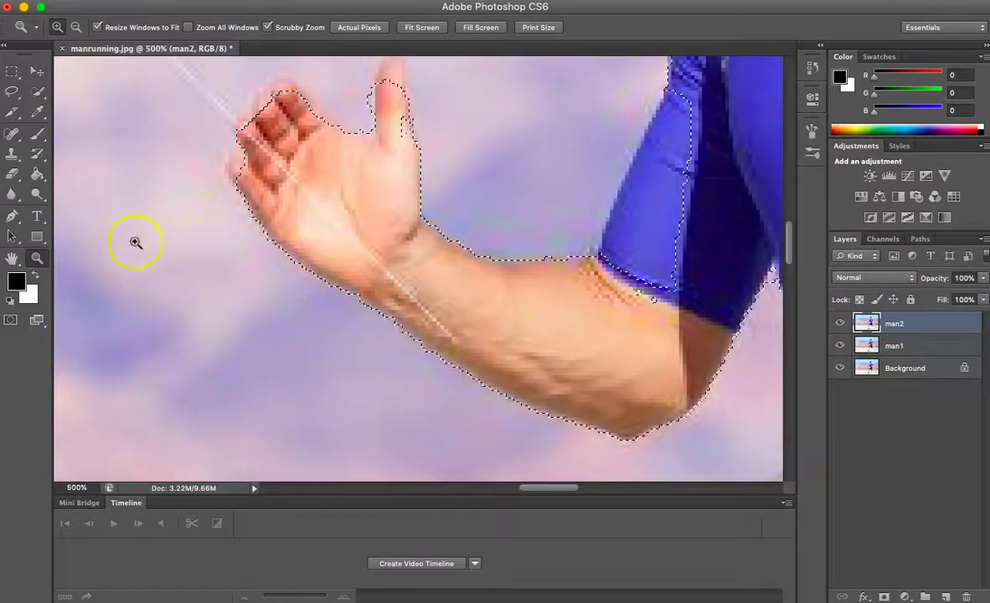
left_click(14, 257)
left_click_drag(524, 289, 568, 436)
left_click_drag(427, 290, 429, 259)
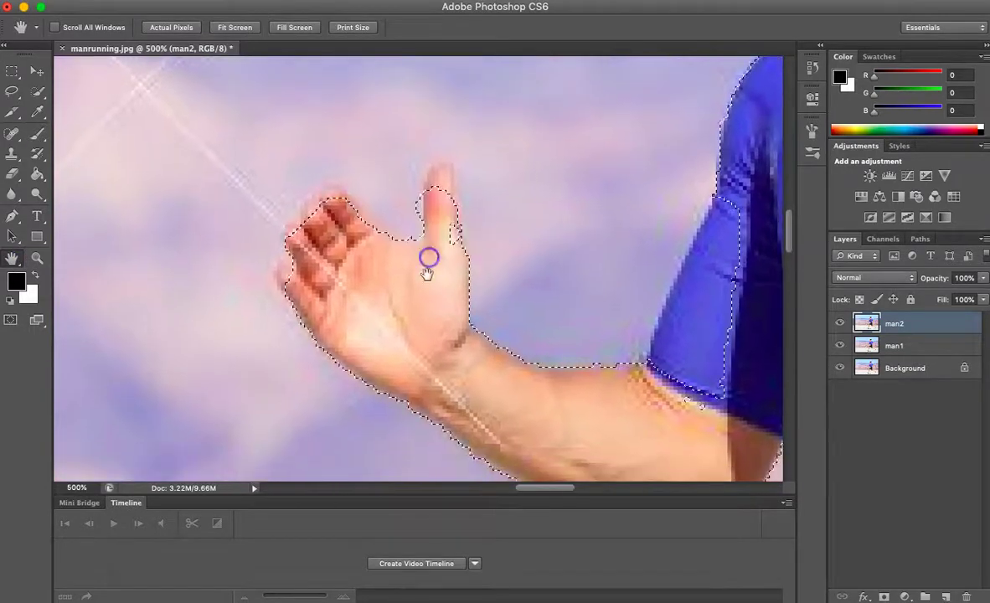
Add the thumb tip and fingertips to the selection, then subtract along the thumb's right edge
left_click(36, 92)
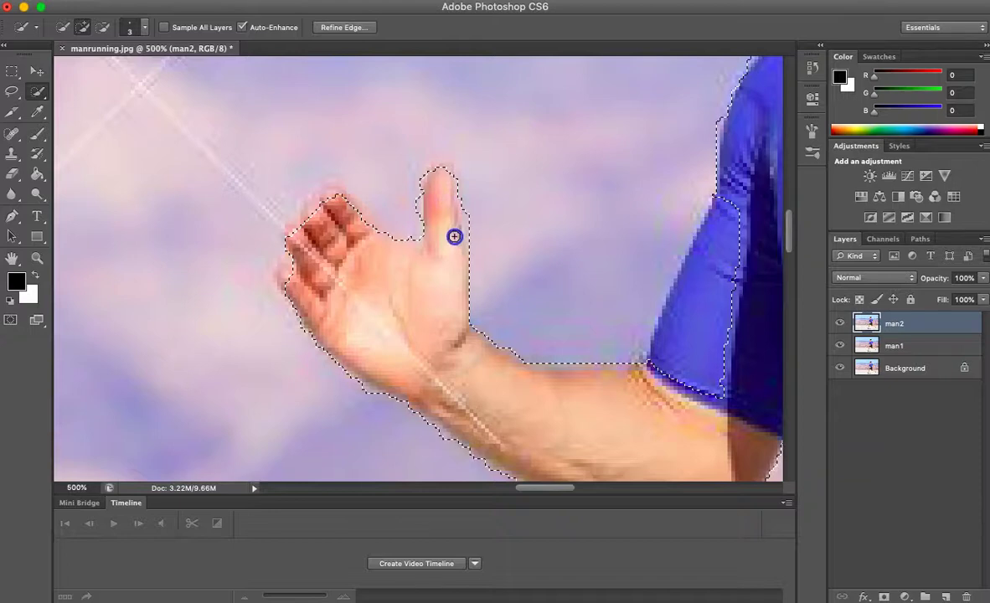
left_click_drag(444, 177, 437, 168)
left_click_drag(334, 224, 318, 211)
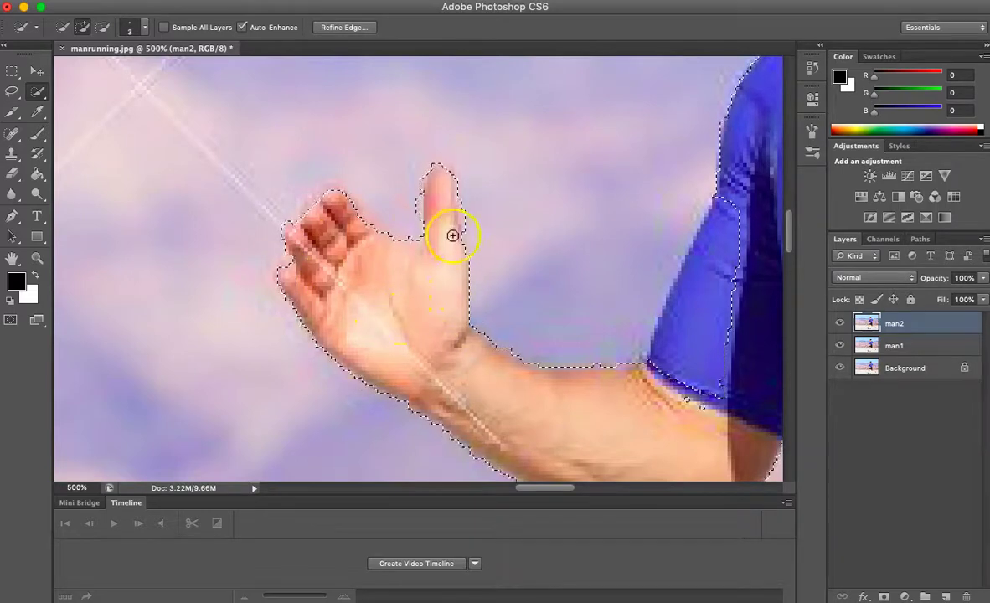
left_click(101, 28)
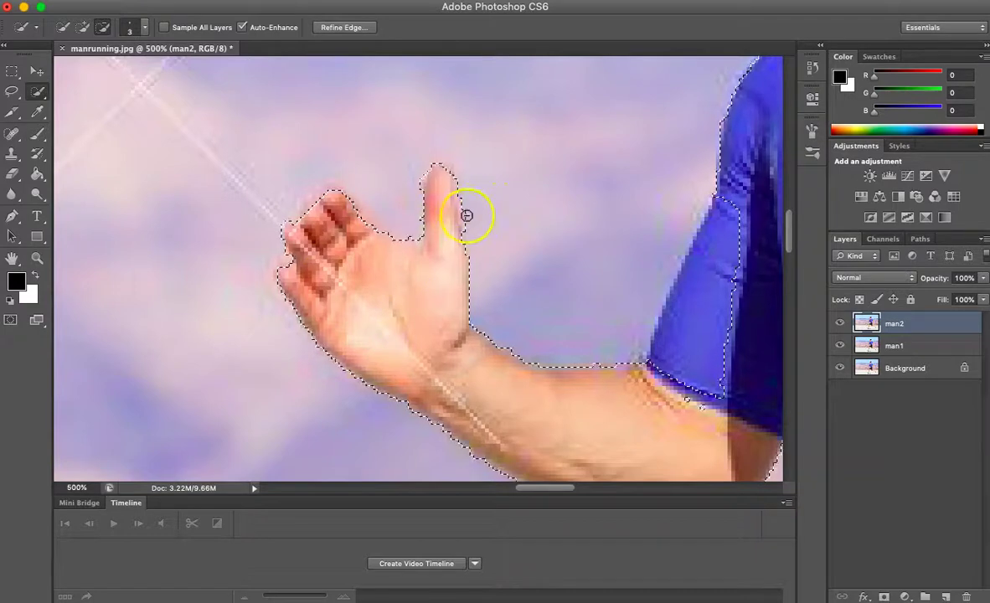
left_click_drag(467, 215, 469, 225)
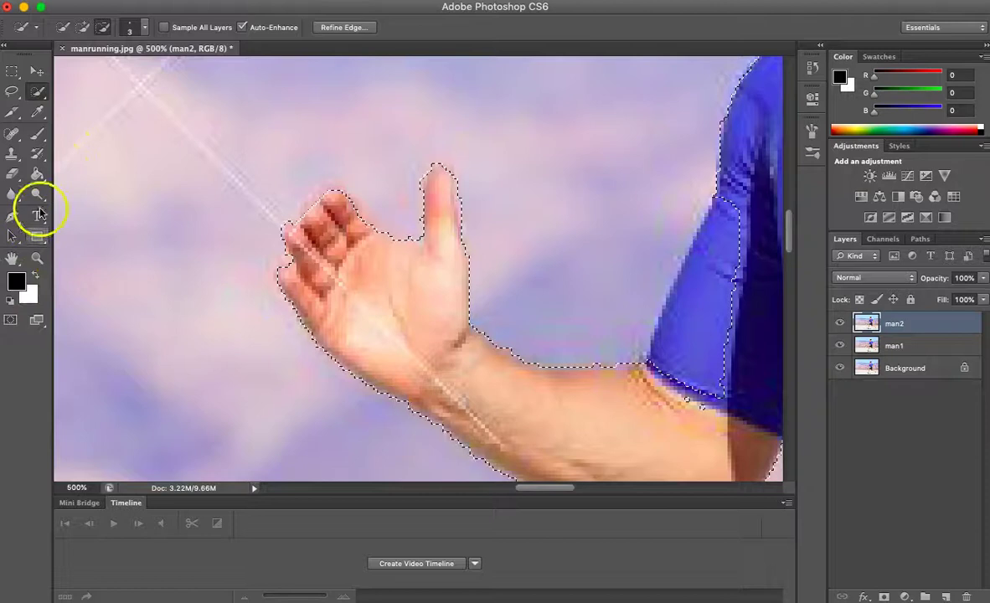
left_click(12, 258)
Pan over the shirt, head and neck and touch up the selection there
left_click_drag(619, 222, 349, 279)
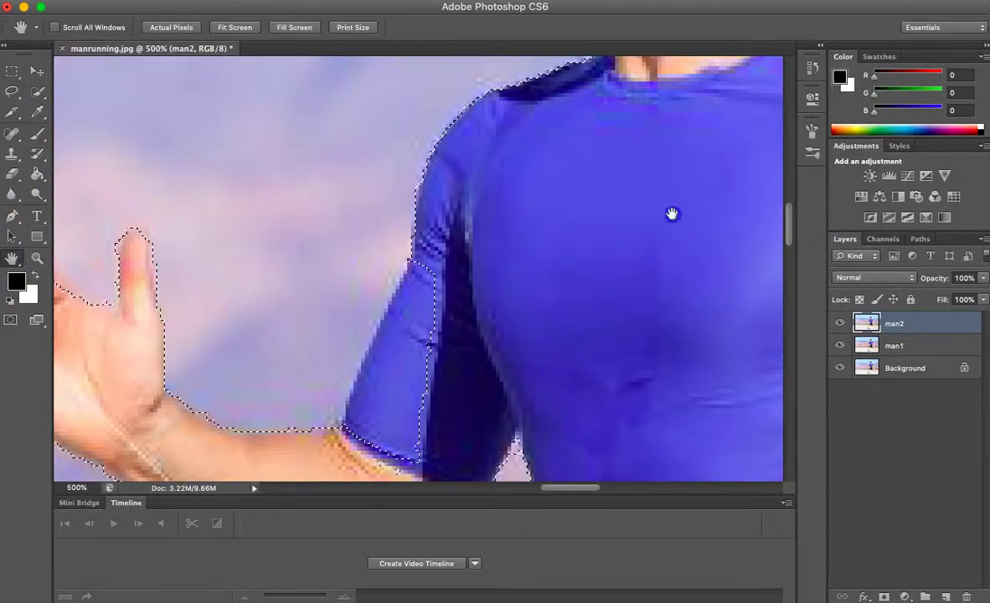
left_click_drag(672, 214, 526, 380)
left_click_drag(528, 122, 512, 388)
left_click_drag(486, 191, 486, 263)
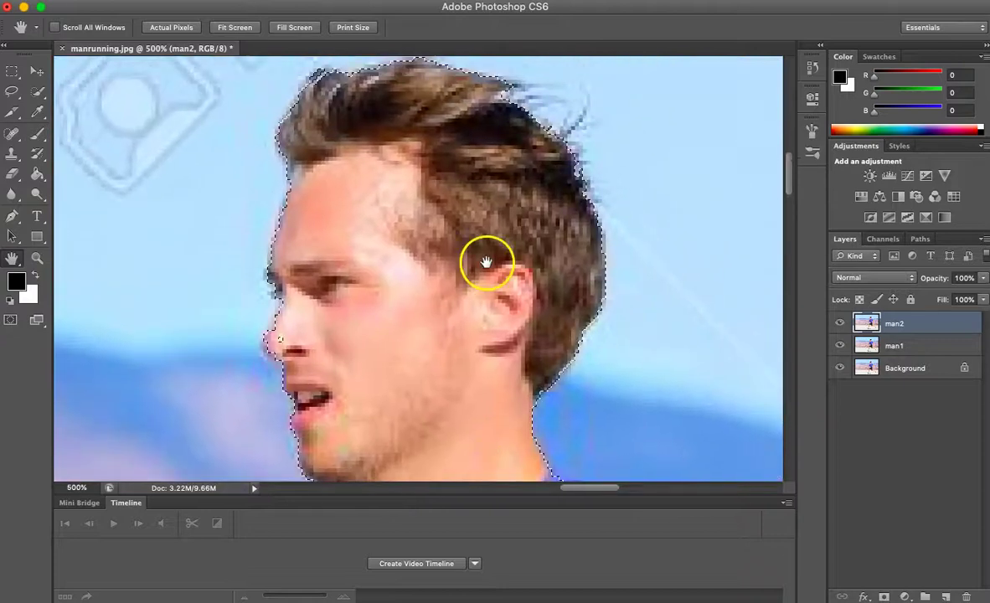
left_click_drag(430, 247, 448, 189)
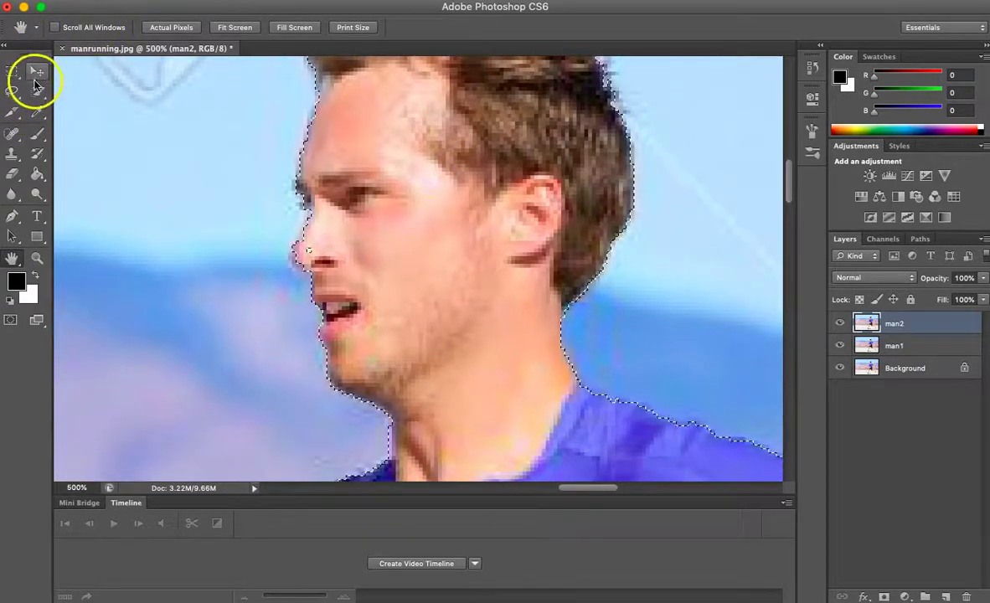
left_click(36, 91)
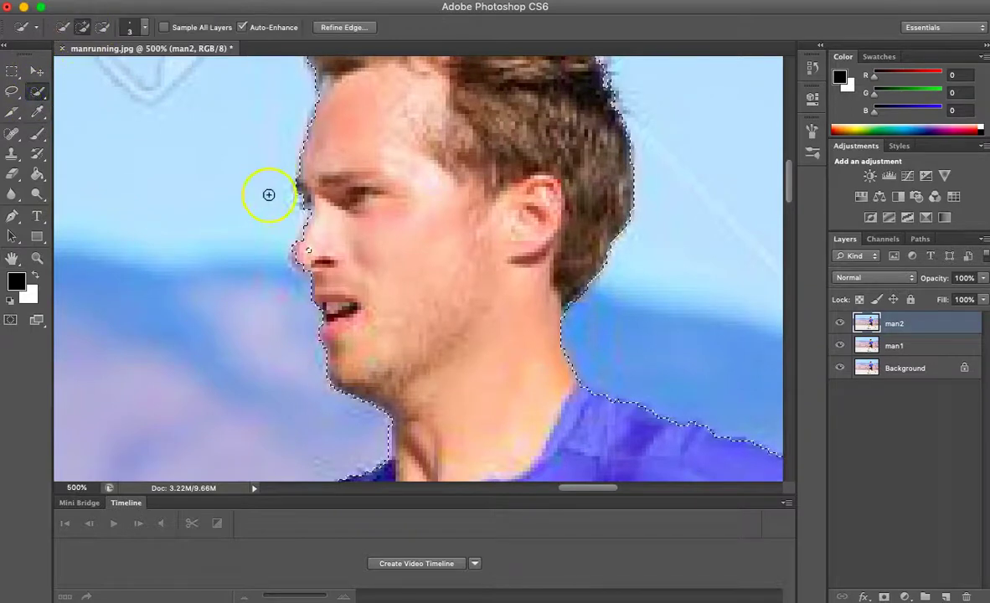
left_click(420, 226)
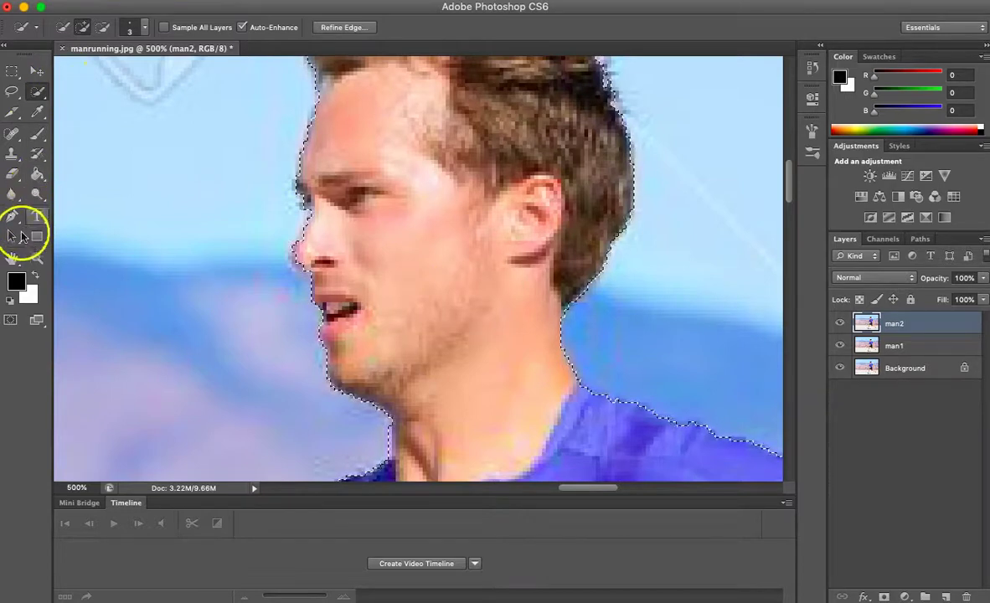
Pan to the shoulder and arm and fix the selection edge near the armpit
left_click(12, 258)
left_click_drag(179, 248, 416, 92)
left_click_drag(418, 333, 389, 303)
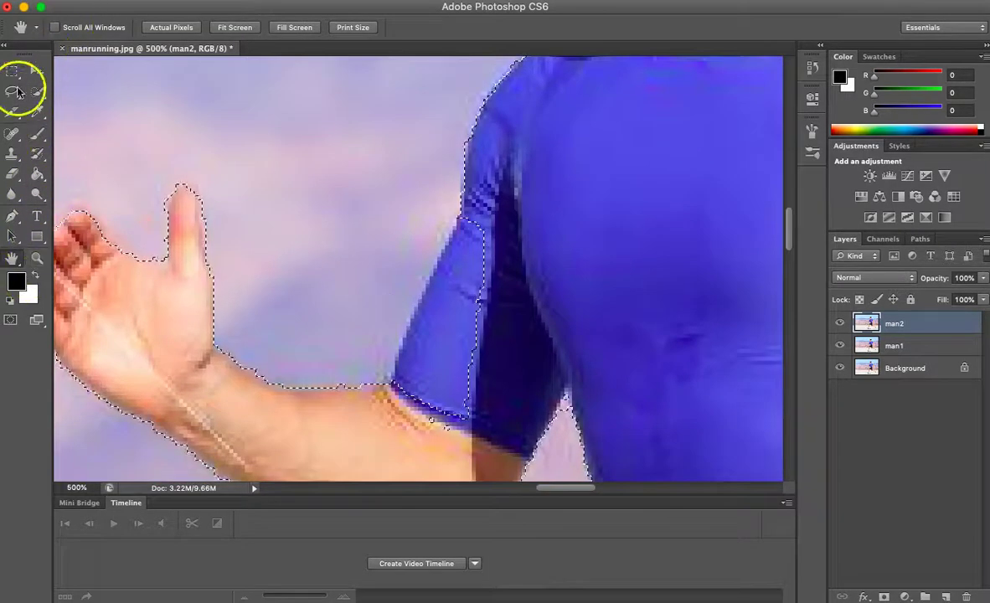
left_click(37, 92)
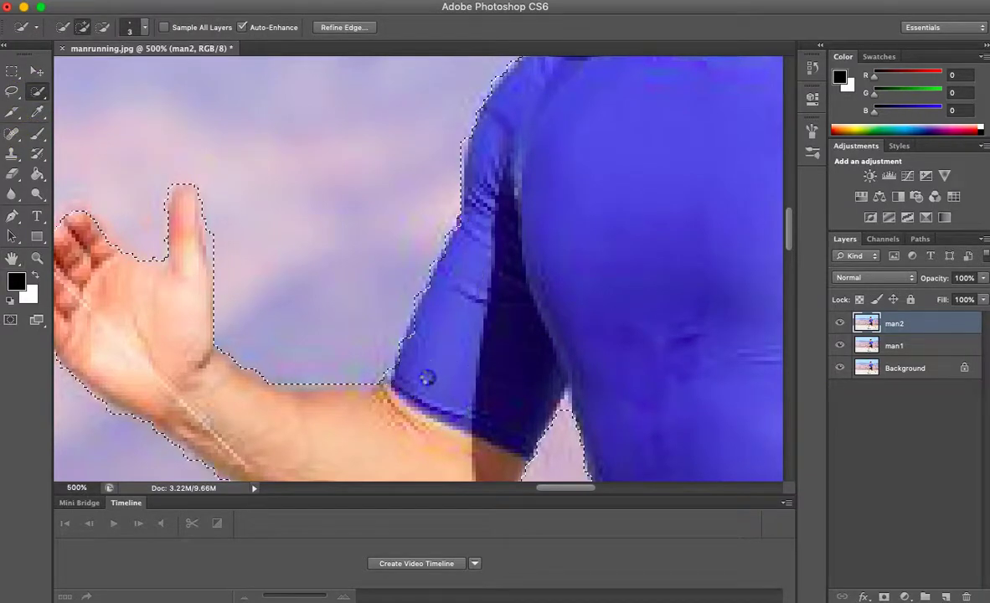
left_click(421, 349)
left_click(205, 126)
left_click(424, 251)
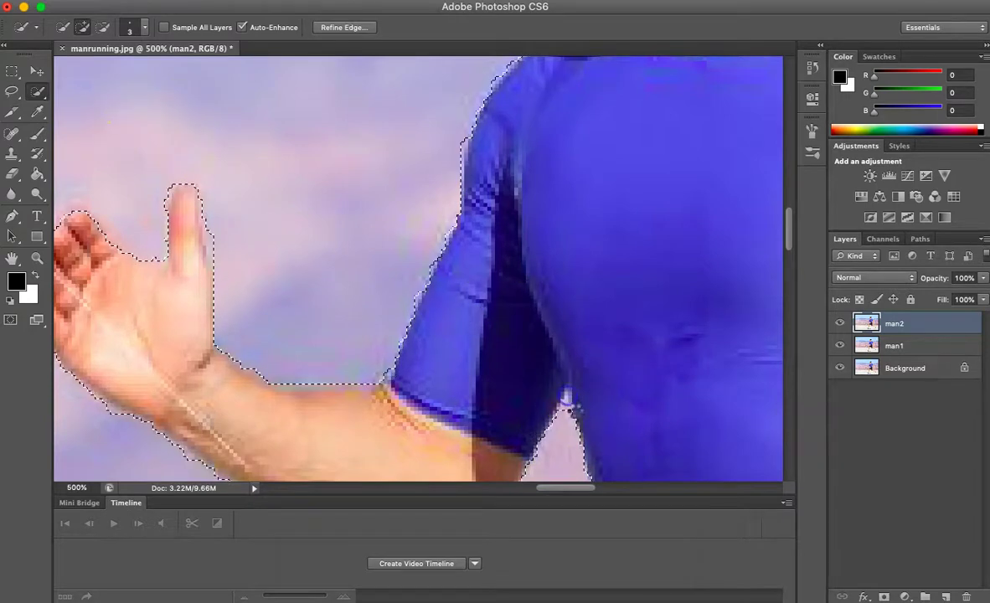
left_click(277, 284)
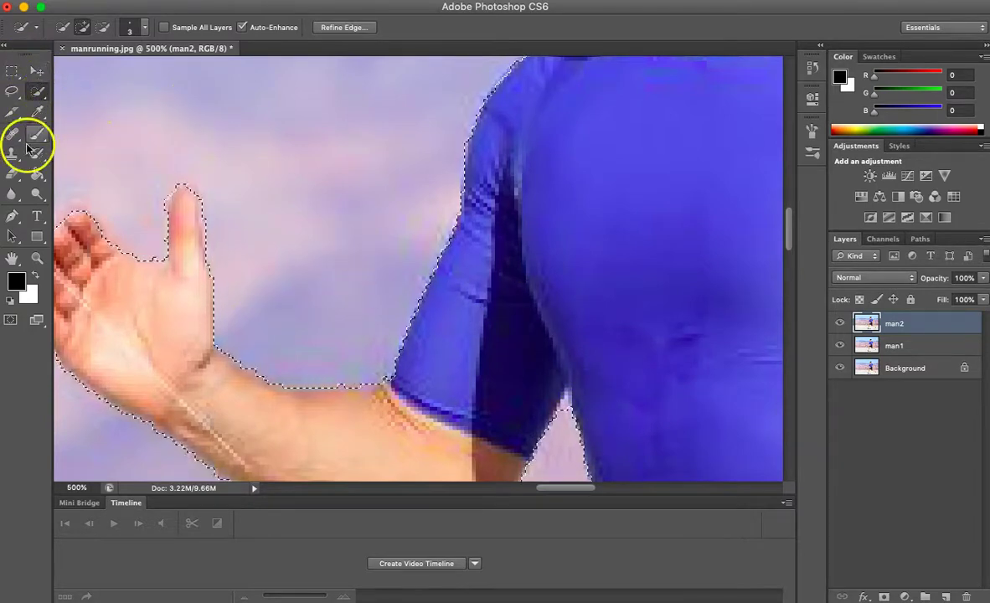
Zoom out to 66.7% to view the whole runner
left_click(37, 257)
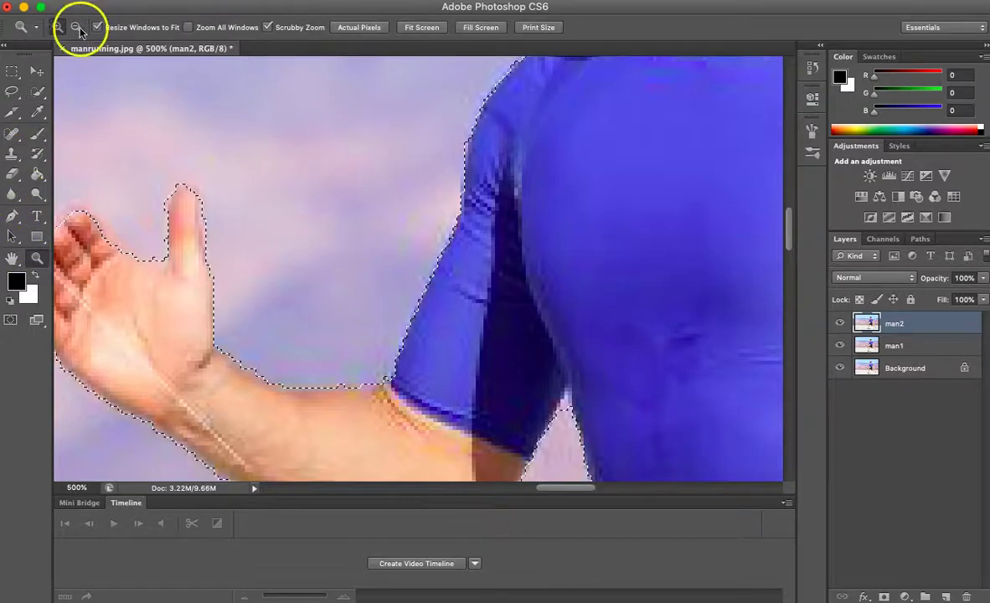
left_click(76, 27)
left_click(343, 142)
left_click(346, 166)
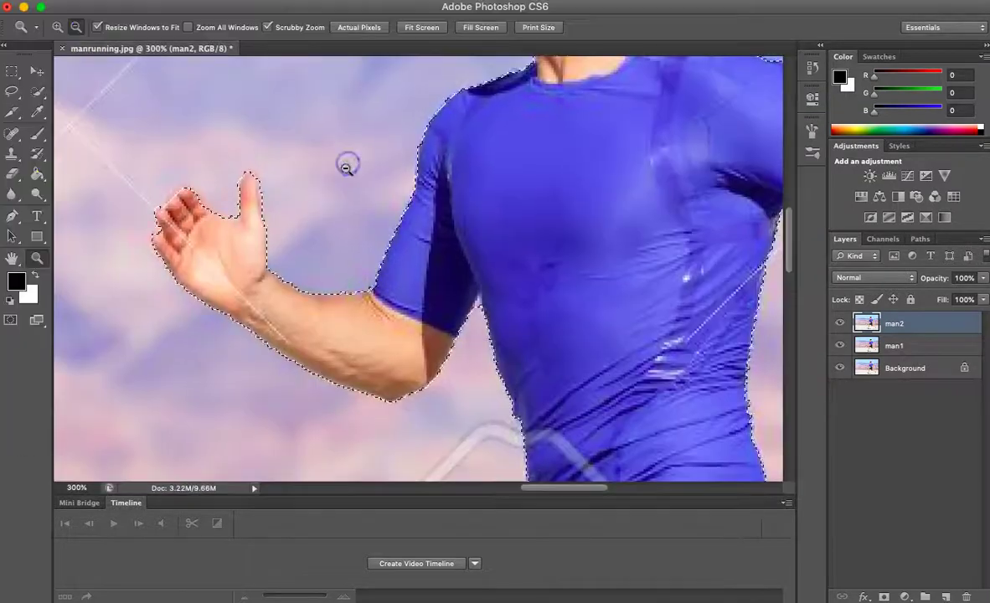
left_click(347, 168)
left_click(348, 169)
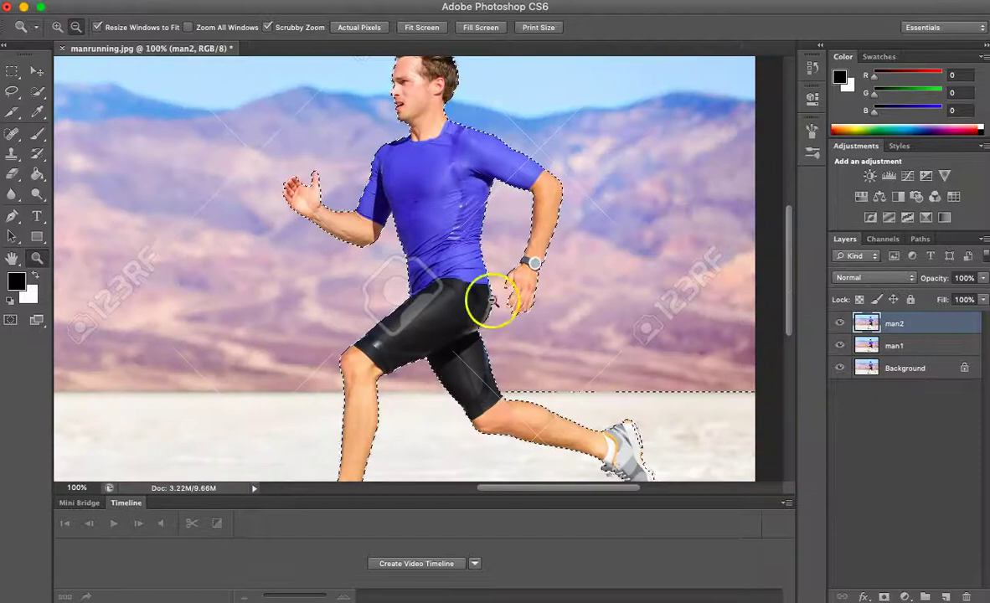
left_click(632, 312)
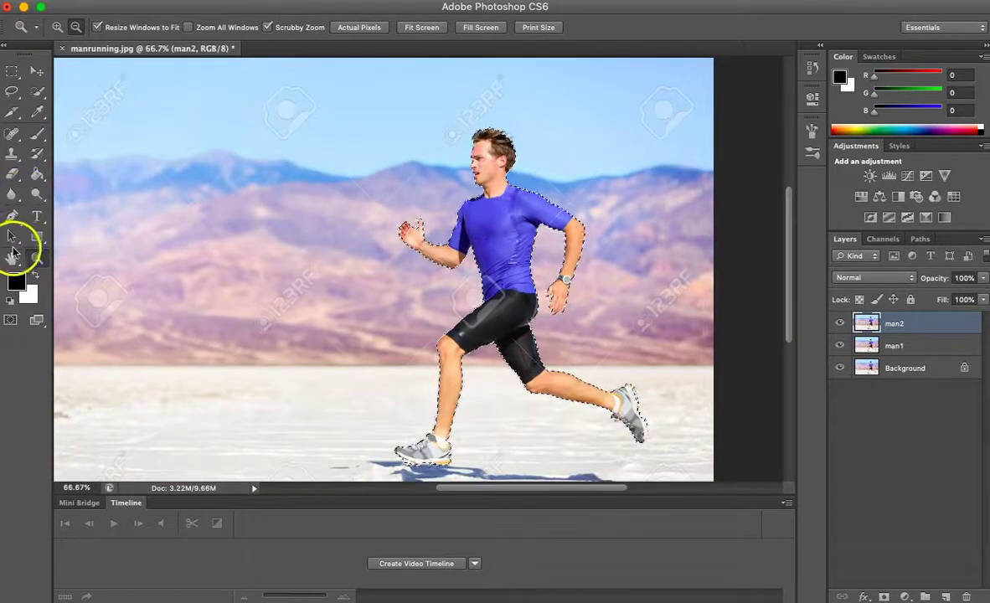
Zoom in on the runner's legs and pan to bring the horizon into view
left_click(13, 253)
left_click_drag(371, 304, 239, 303)
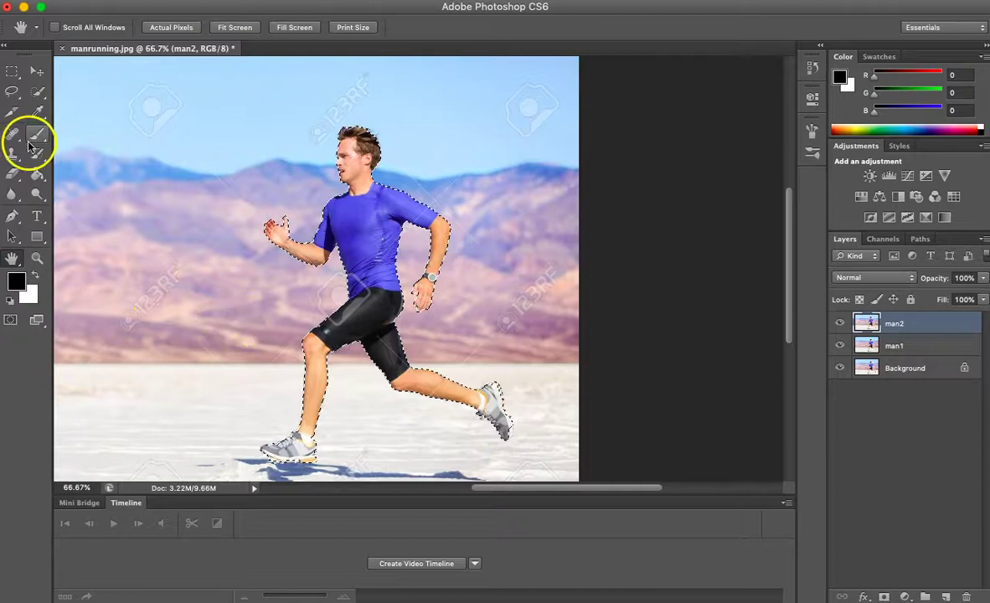
left_click(37, 196)
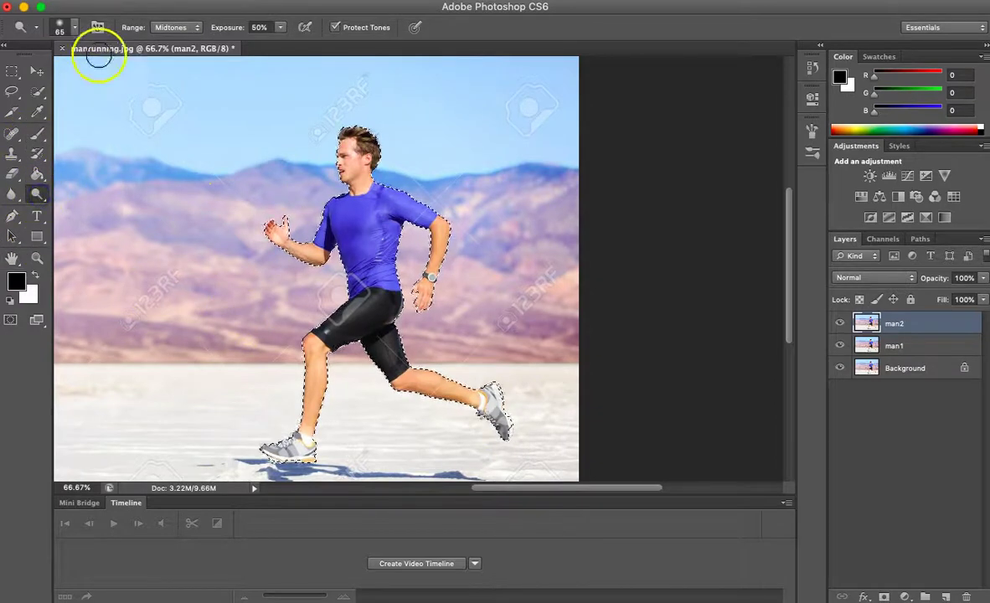
left_click(37, 260)
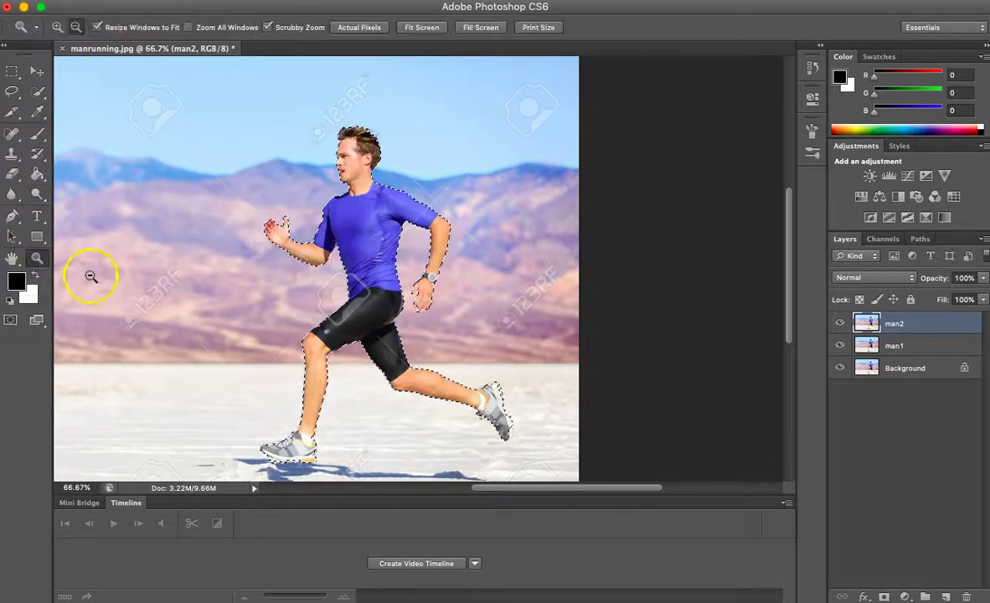
left_click(56, 28)
left_click_drag(422, 359, 554, 336)
left_click(11, 260)
left_click_drag(504, 232, 555, 107)
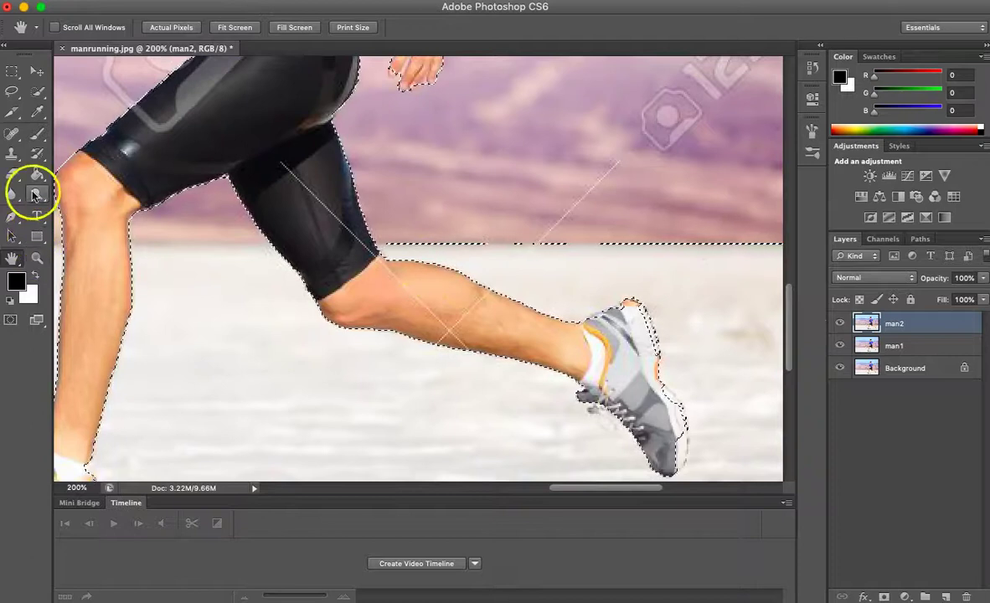
Subtract the horizon strip and the background beside the shoe, then return to Add mode
left_click(37, 91)
left_click(103, 28)
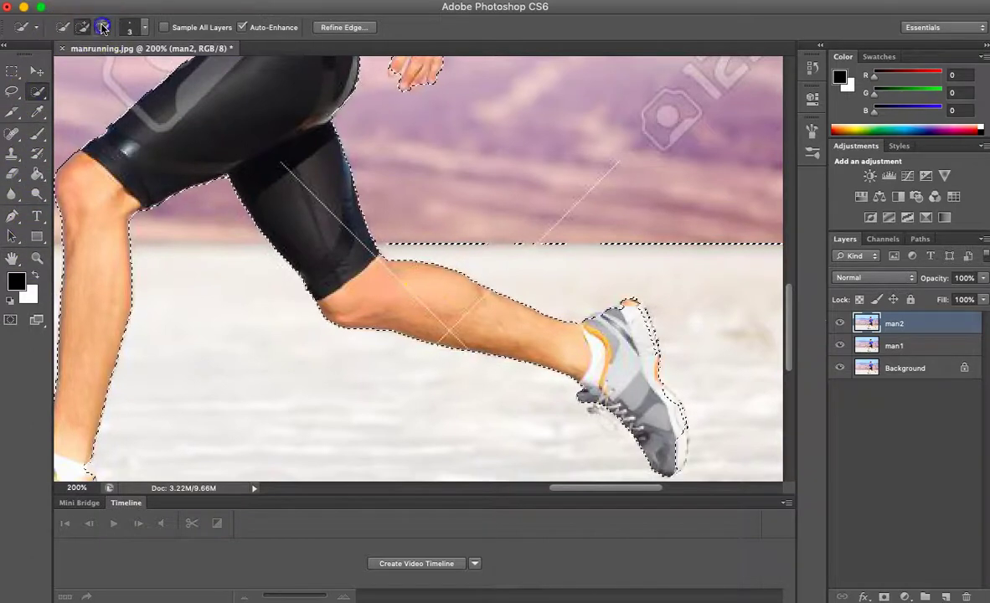
left_click(651, 351)
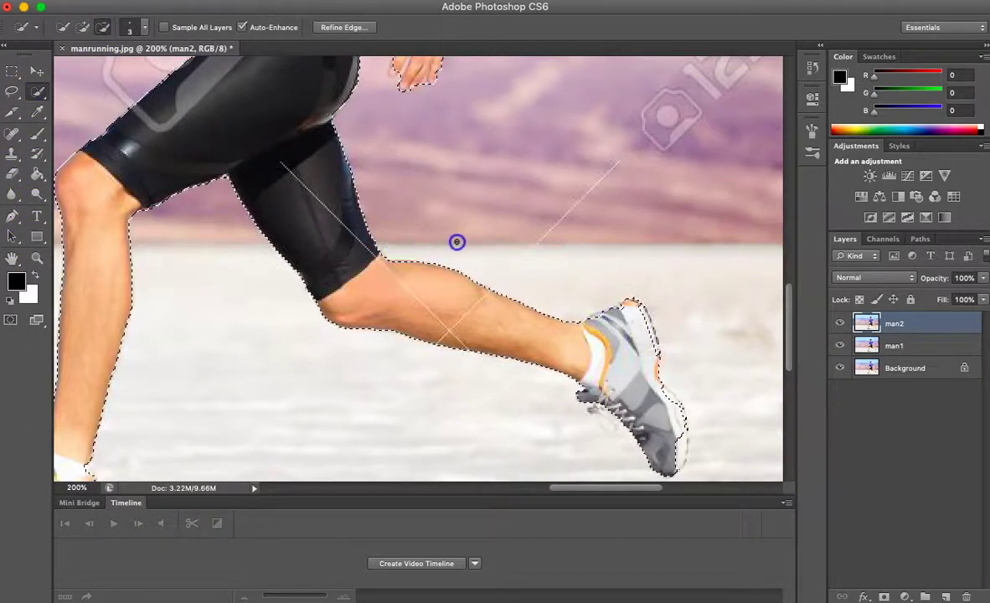
mouse_move(691, 260)
left_mouse_down()
mouse_move(692, 248)
mouse_move(643, 241)
left_mouse_up()
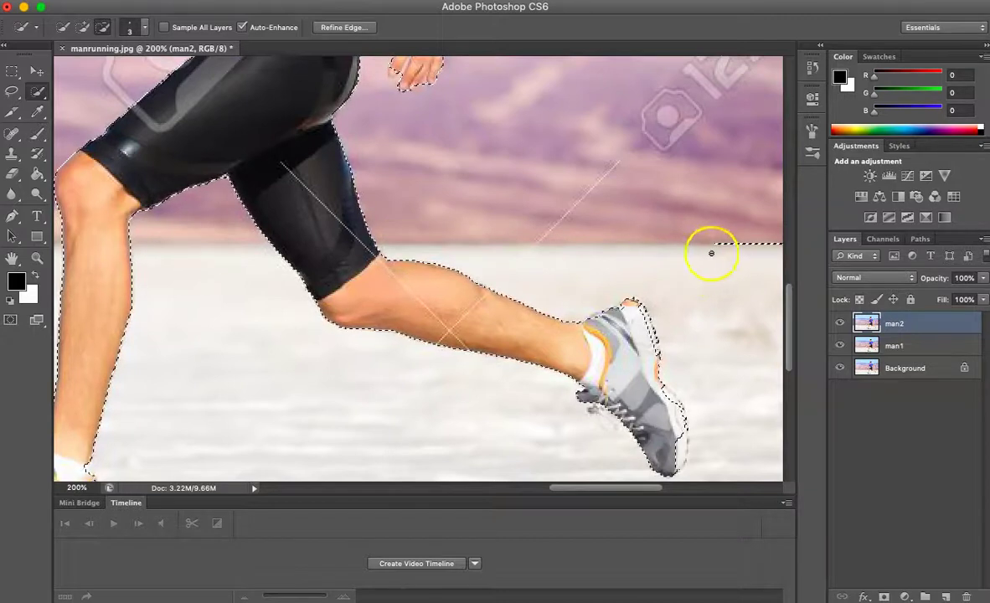
left_click_drag(712, 253, 745, 248)
mouse_move(794, 384)
left_mouse_down()
mouse_move(574, 392)
mouse_move(789, 164)
mouse_move(775, 241)
left_mouse_up()
left_click(83, 27)
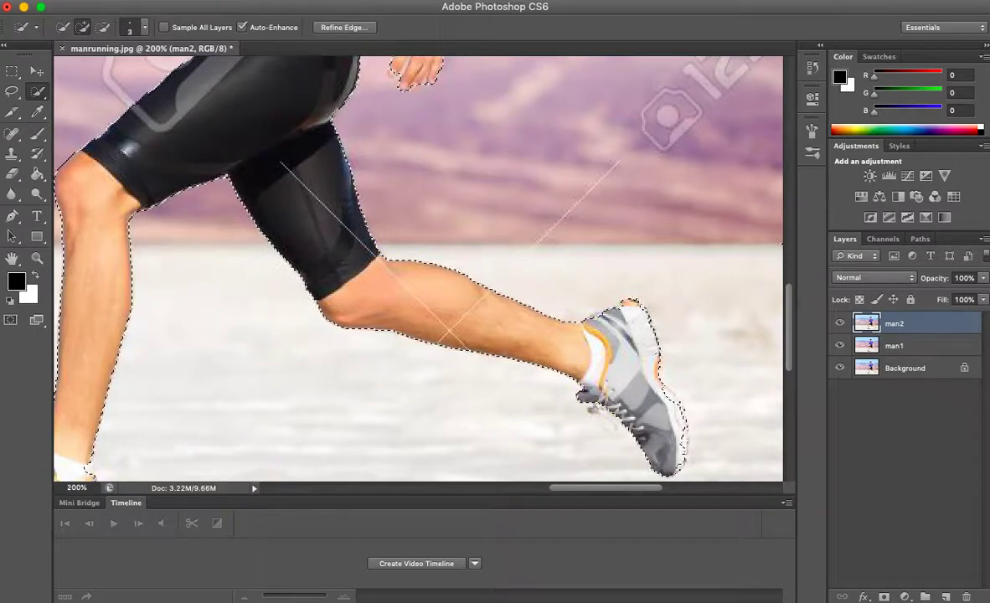
Pan the view and switch Quick Selection between Add and Subtract modes, ending on Add
left_click(12, 258)
left_click_drag(230, 380, 437, 314)
left_click(143, 320)
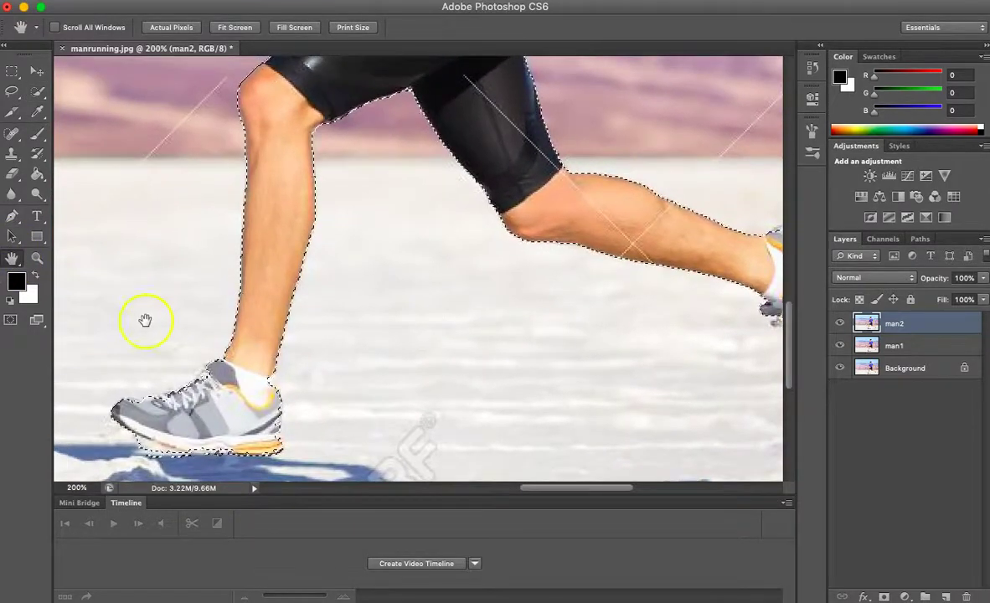
left_click(38, 92)
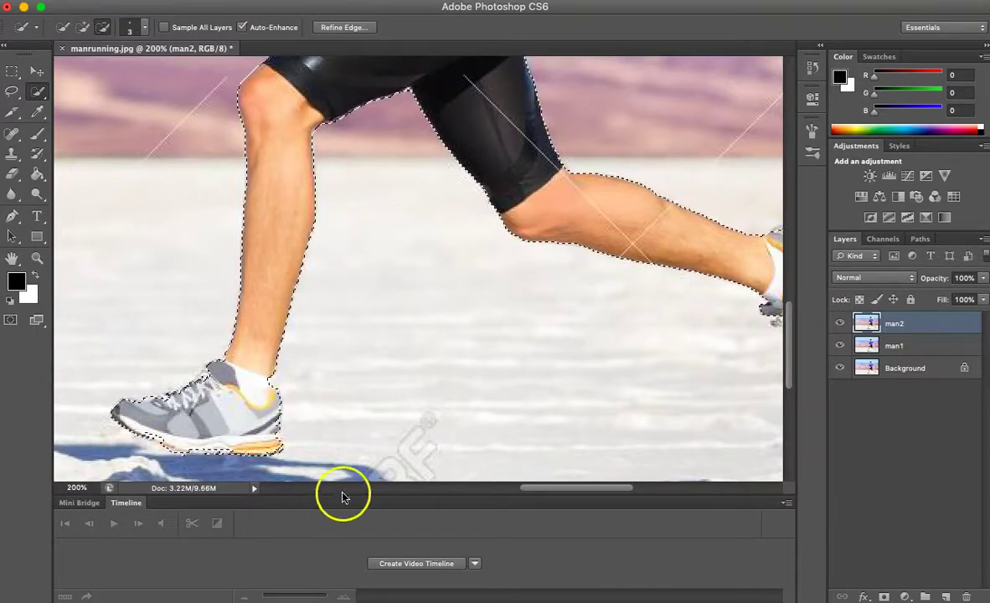
left_click(83, 27)
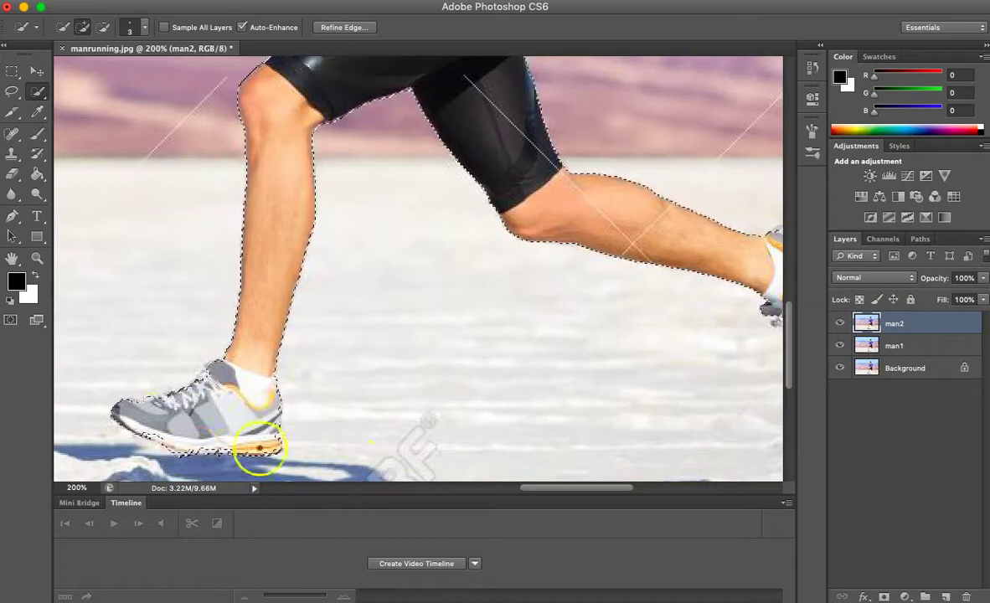
left_click(102, 28)
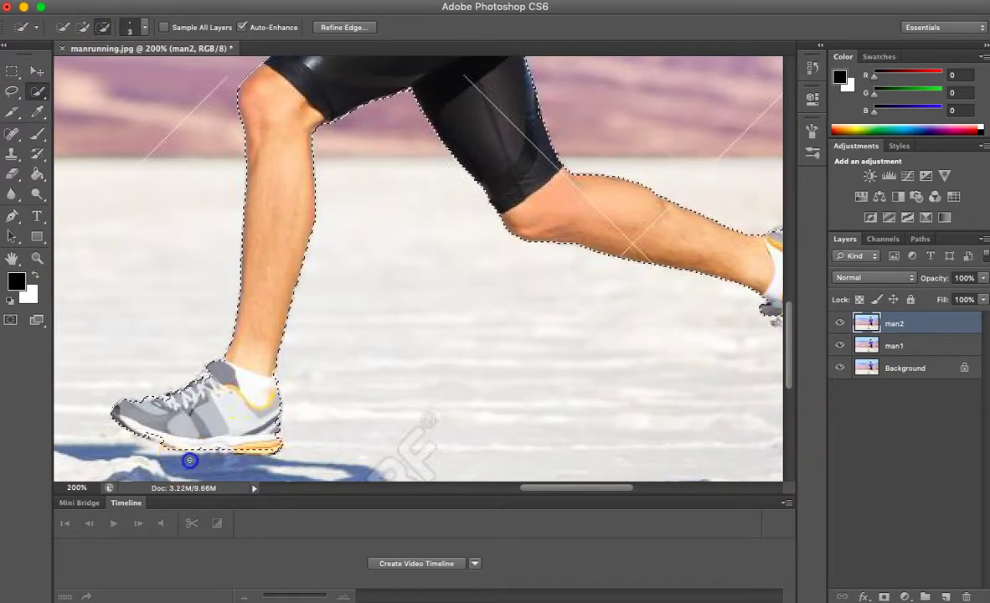
left_click(87, 28)
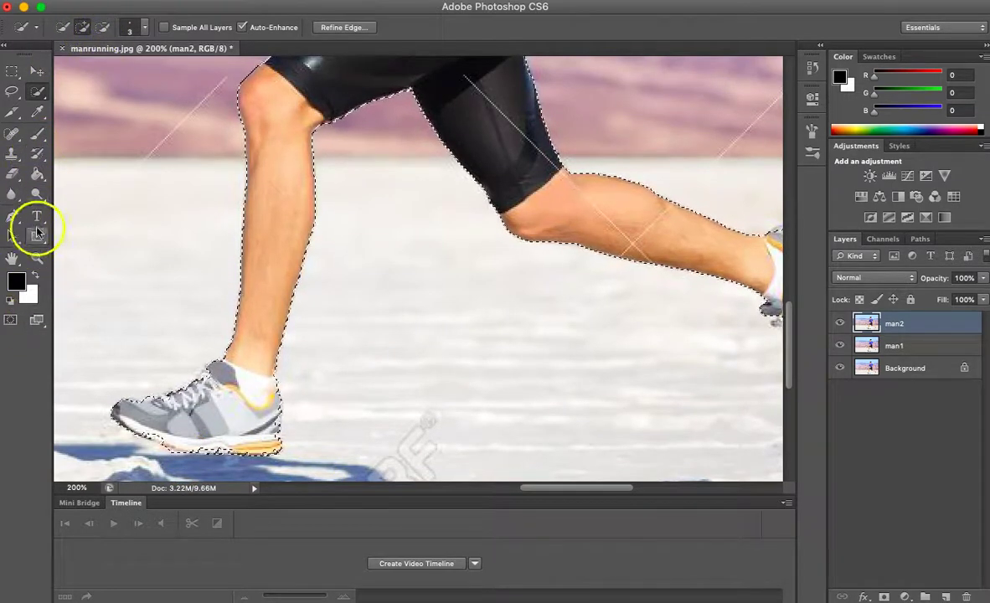
Zoom out to show the whole runner and hide the man1 and Background layers
left_click(38, 258)
left_click(75, 26)
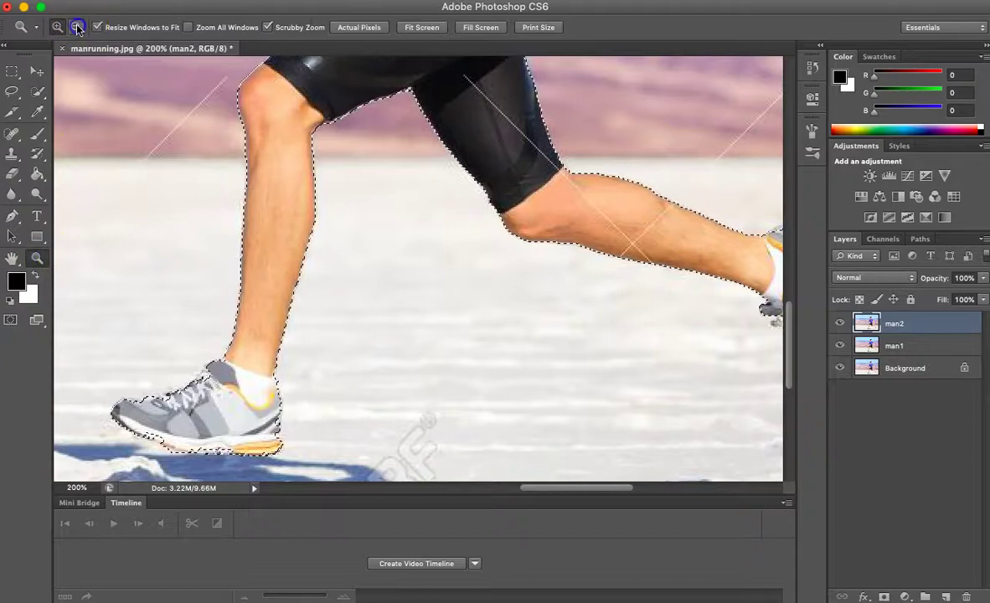
left_click(425, 323)
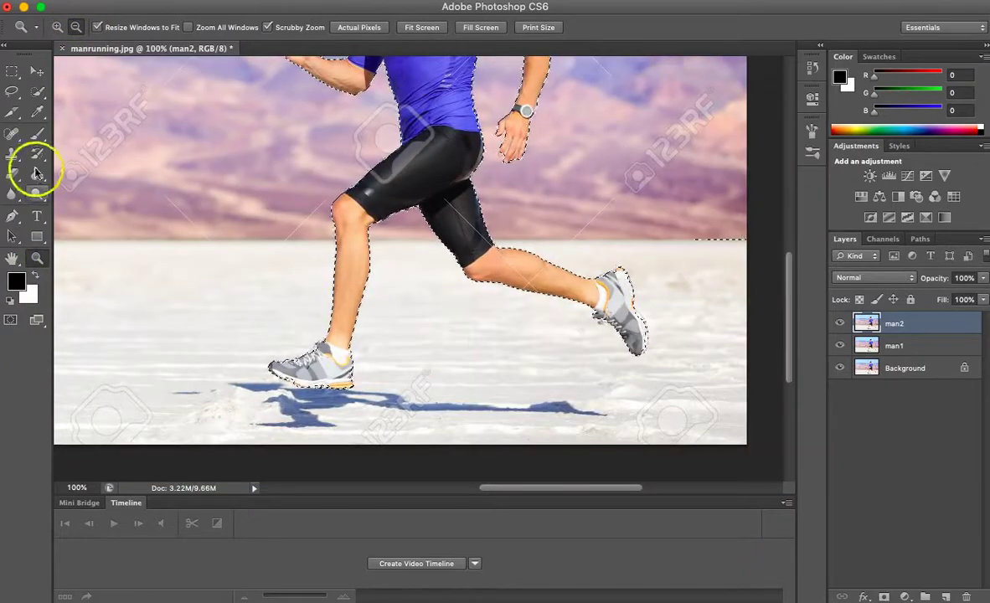
left_click(18, 259)
left_click_drag(272, 256, 292, 411)
left_click(37, 258)
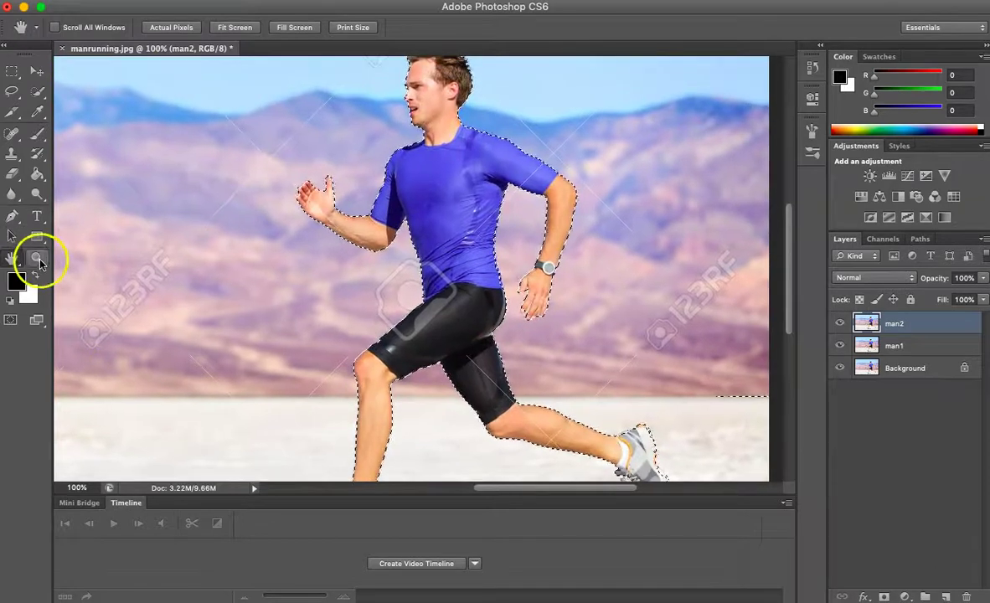
left_click(194, 230)
left_click(279, 339)
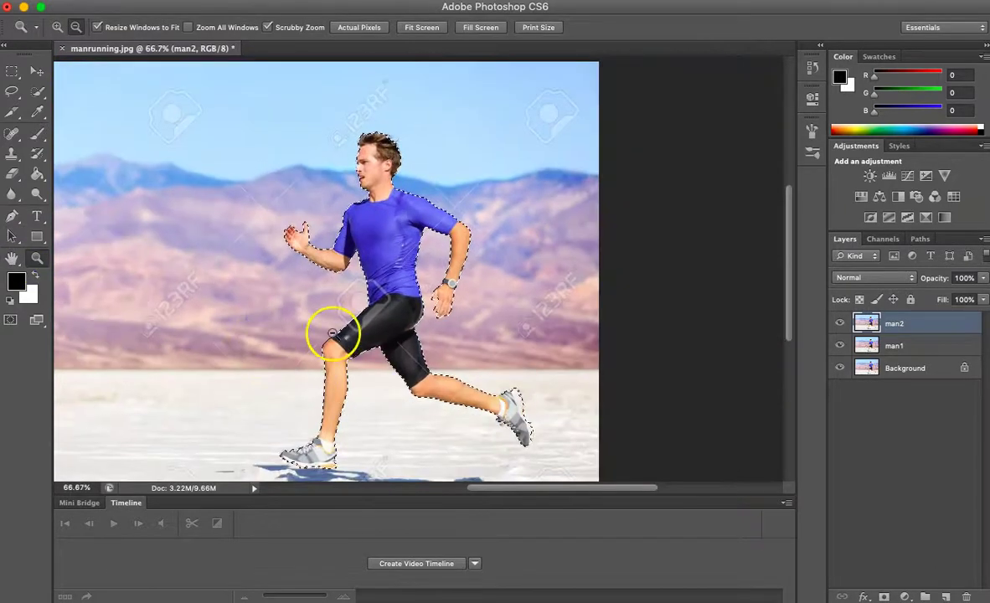
left_click(839, 345)
left_click(840, 368)
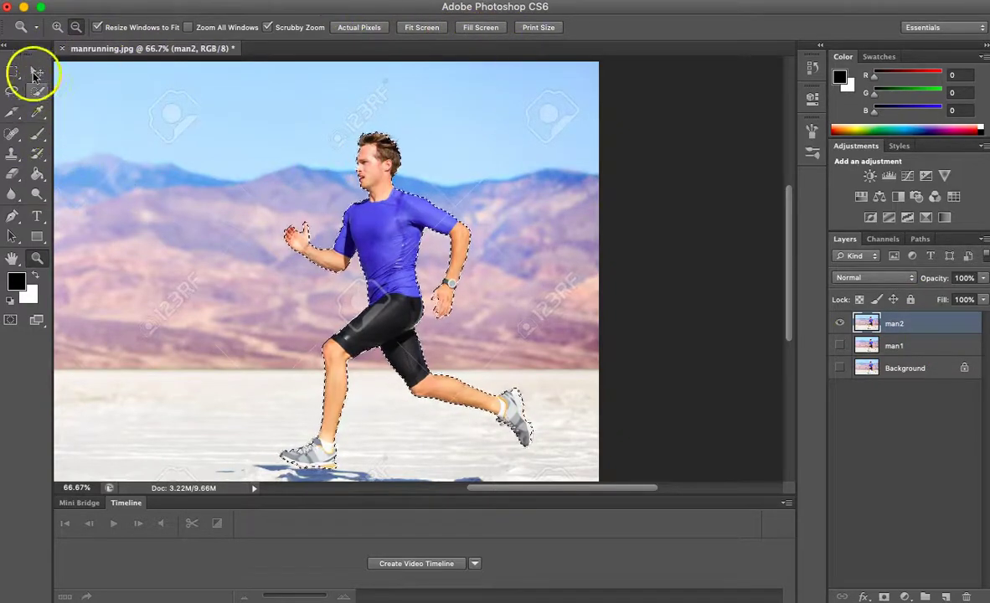
Open Refine Edge for the runner selection and pan around its preview
left_click(38, 98)
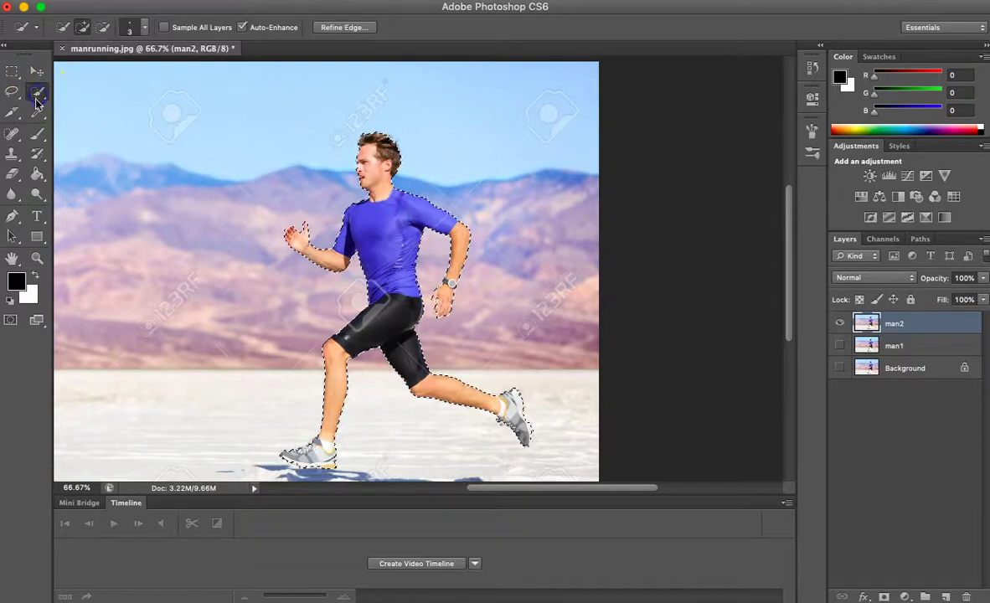
left_click(358, 30)
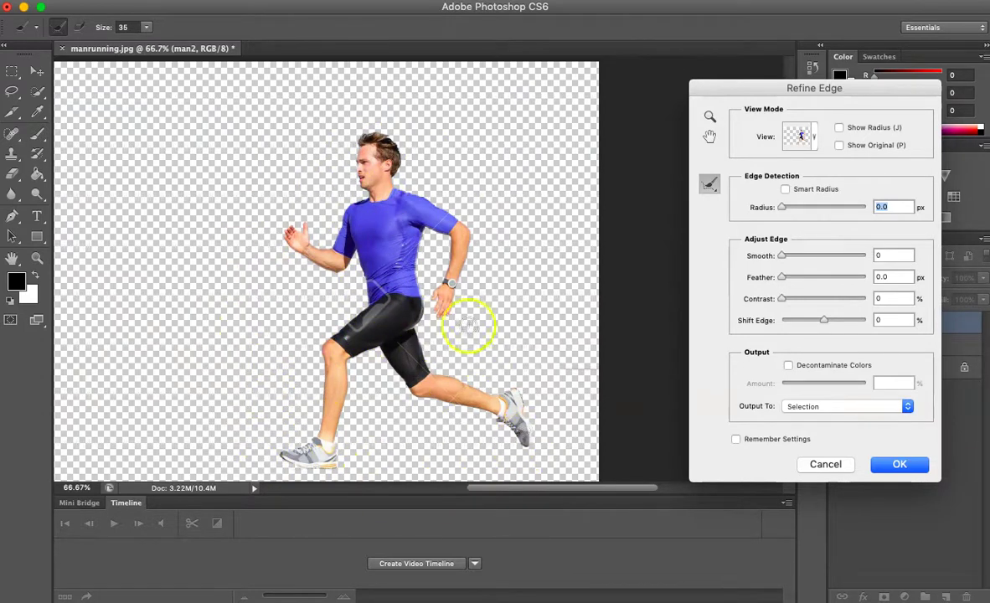
left_click(711, 134)
left_click_drag(365, 166, 387, 177)
left_click_drag(365, 292, 404, 297)
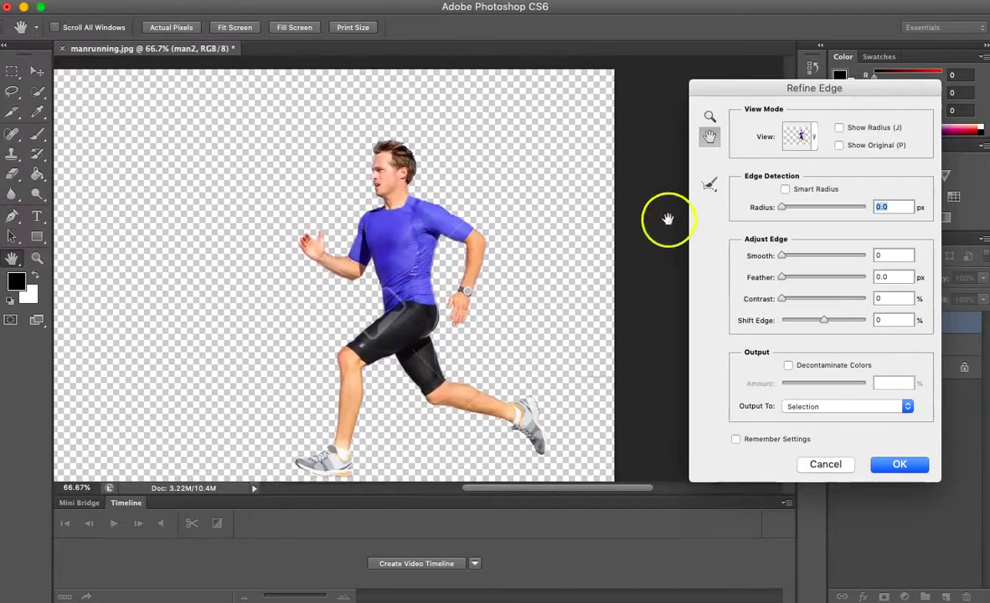
Zoom the Refine Edge preview out to 50%
left_click(710, 118)
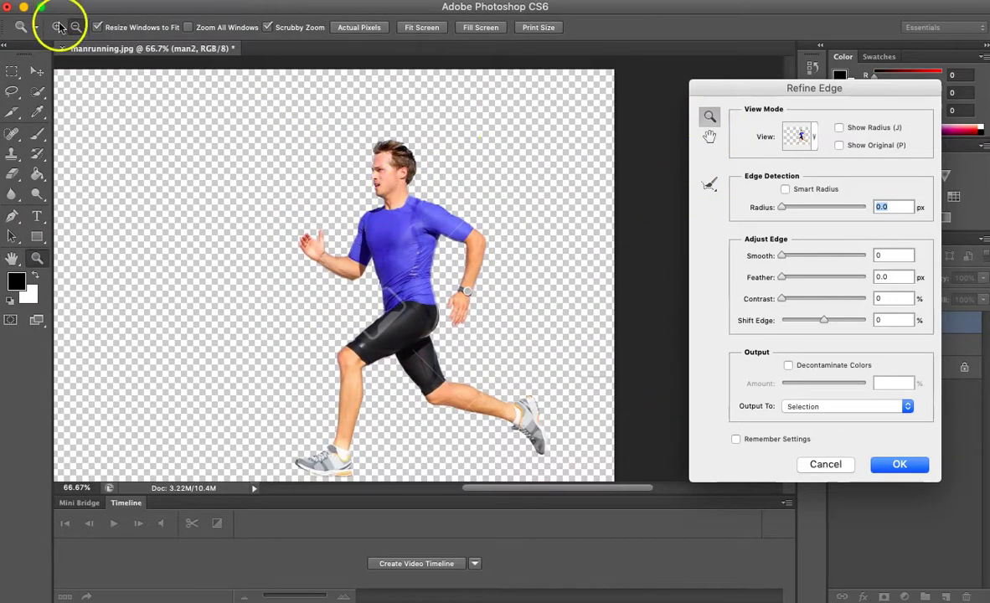
left_click(392, 378, "alt")
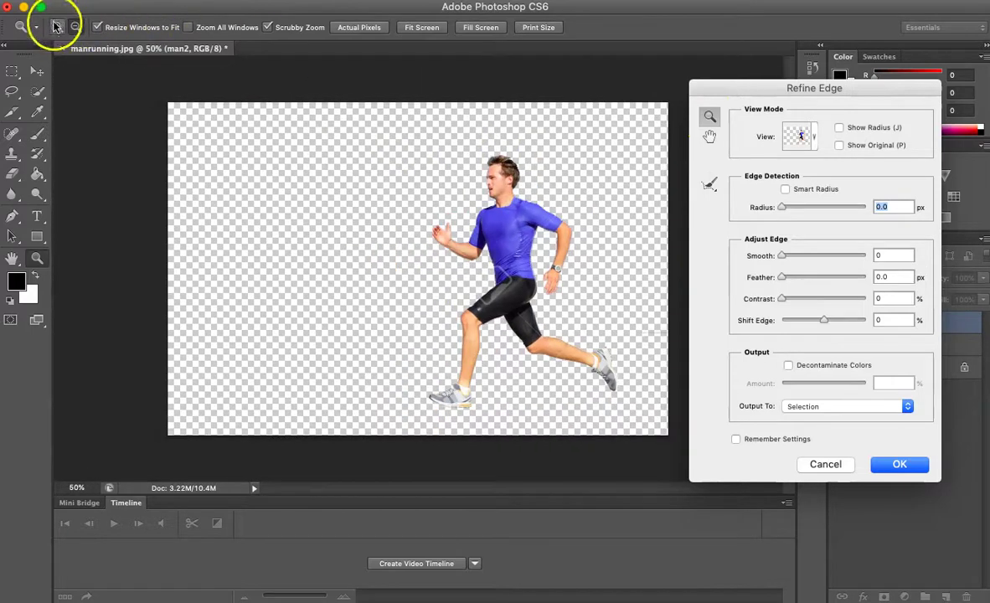
left_click(55, 28)
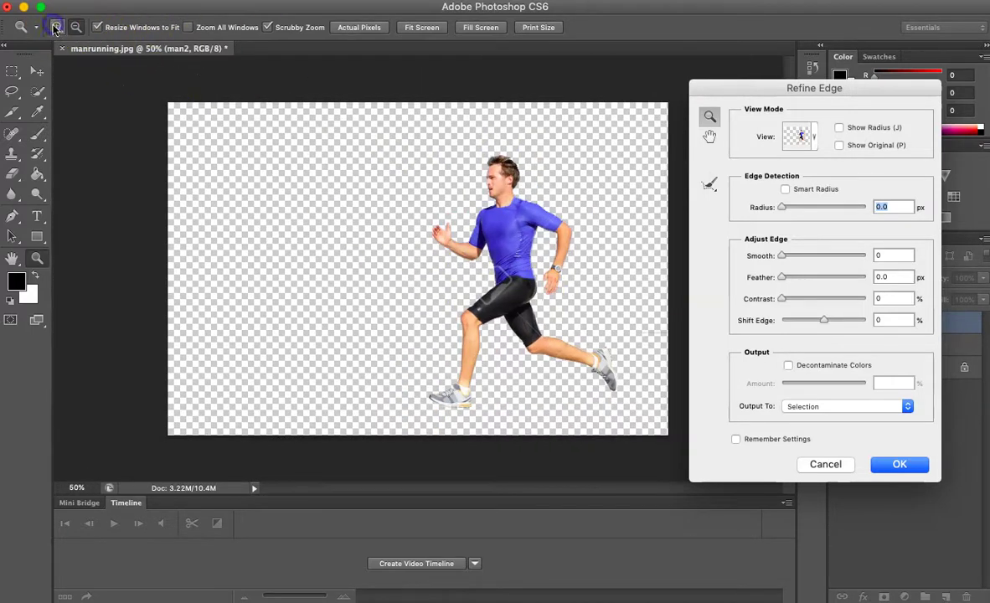
left_click(56, 27)
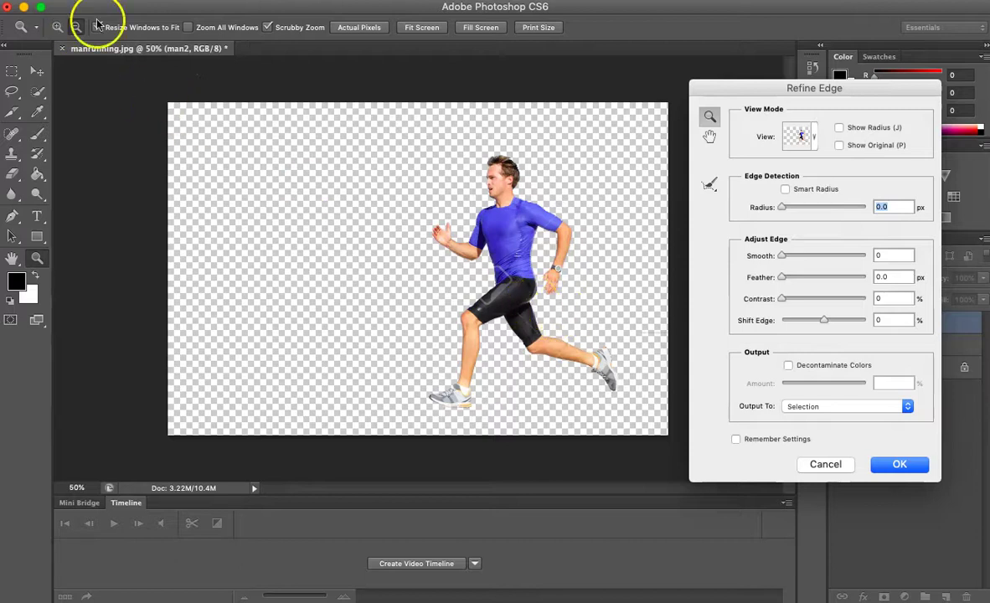
left_click(717, 141)
left_click(469, 256)
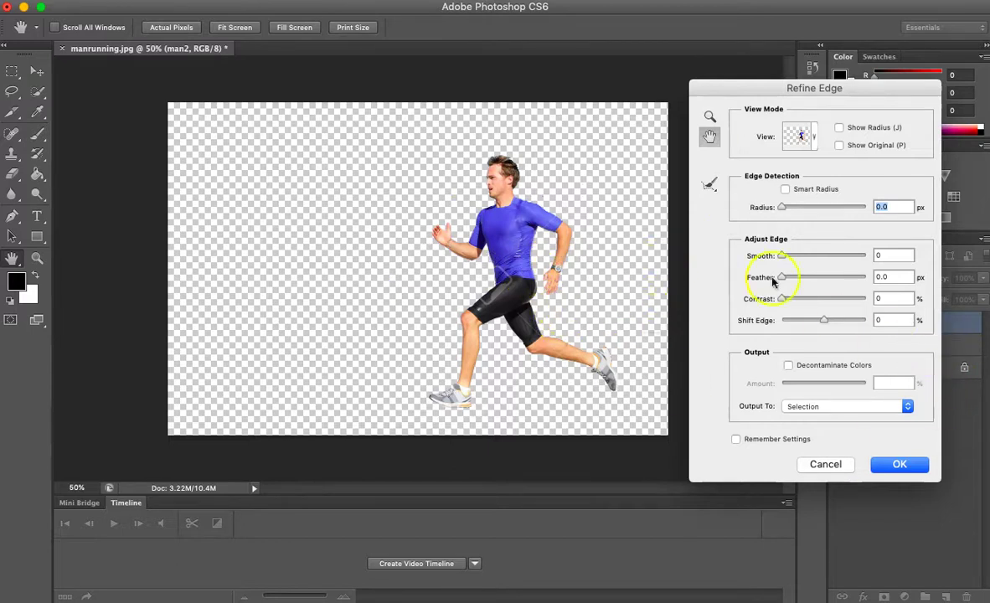
Set Shift Edge to +9 and enable Decontaminate Colors at 55%
left_click(710, 117)
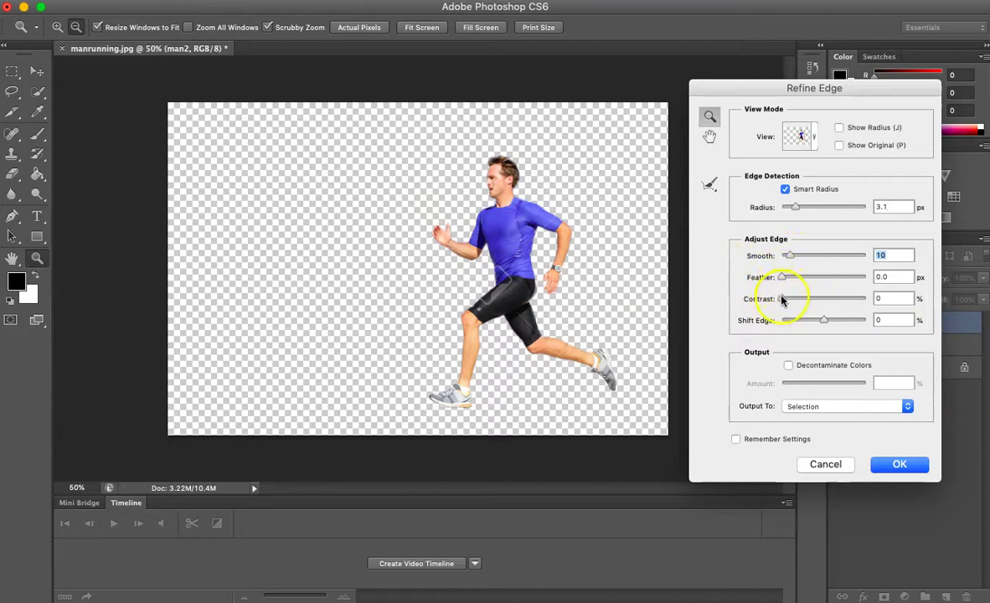
left_click(824, 324)
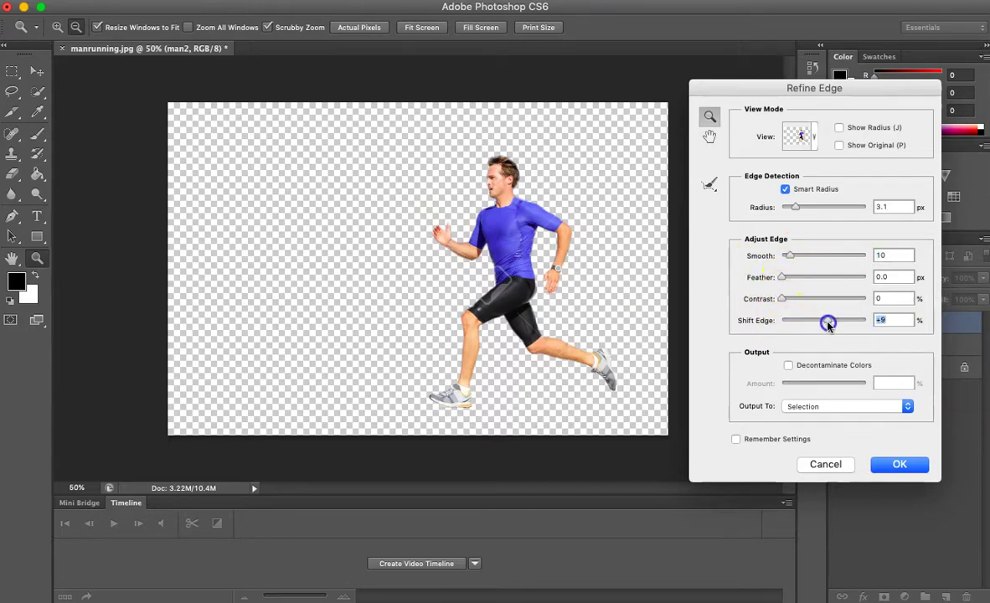
left_click(787, 366)
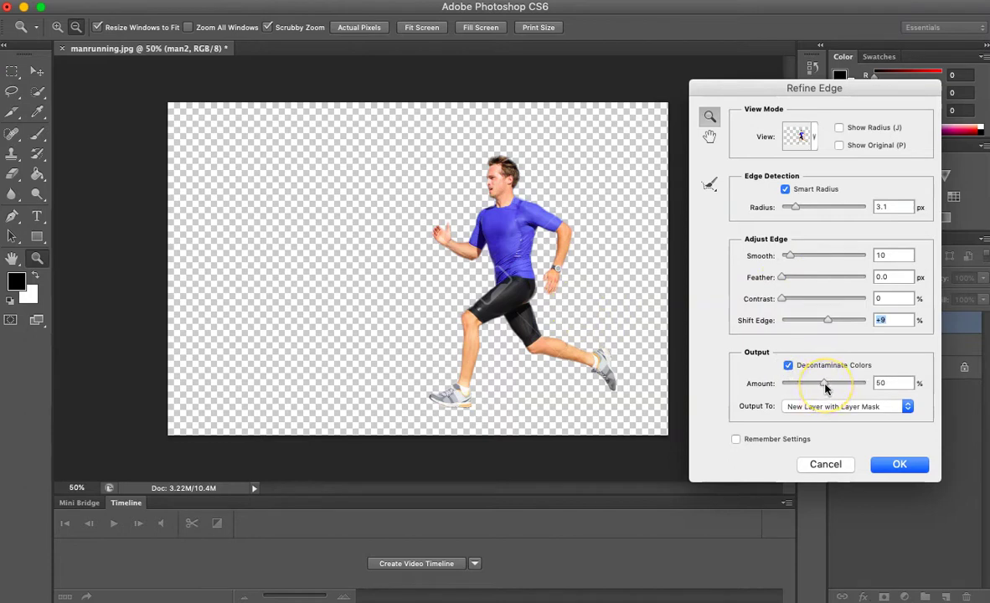
left_click_drag(825, 387, 825, 386)
left_click(57, 31)
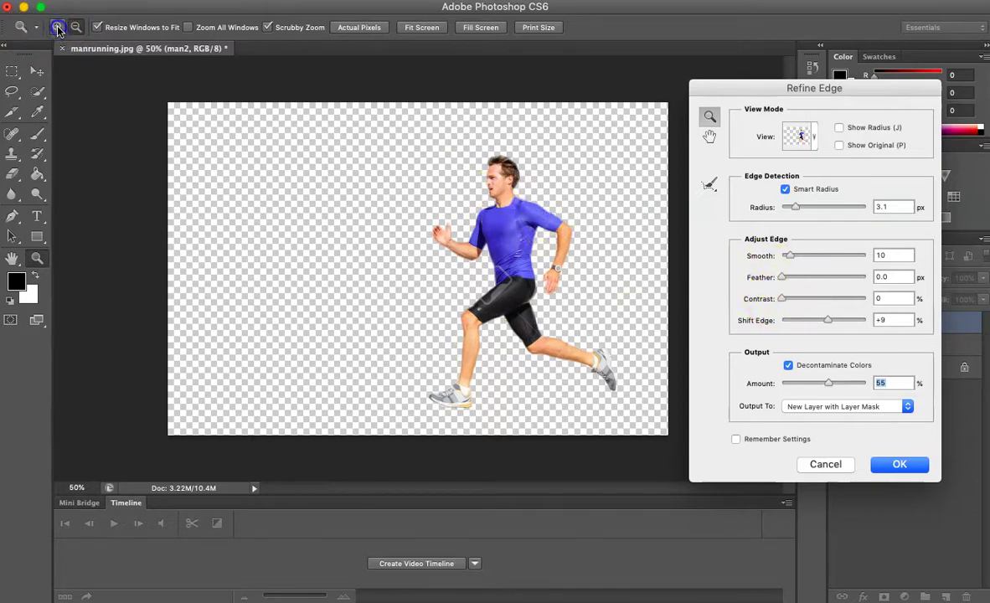
left_click(75, 27)
Output the refined runner to a new layer and apply Refine Edge
left_click(838, 407)
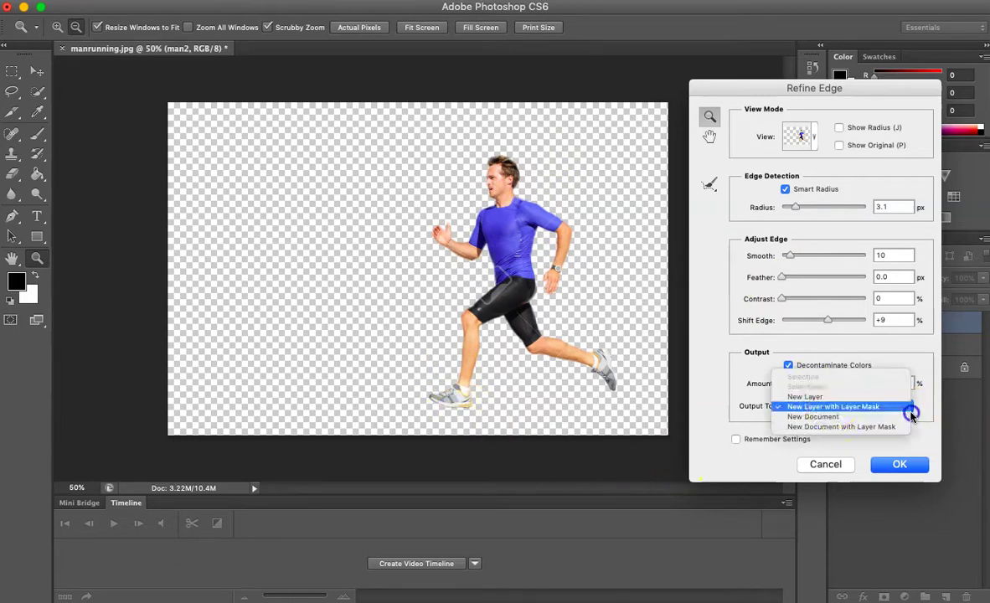
left_click(831, 398)
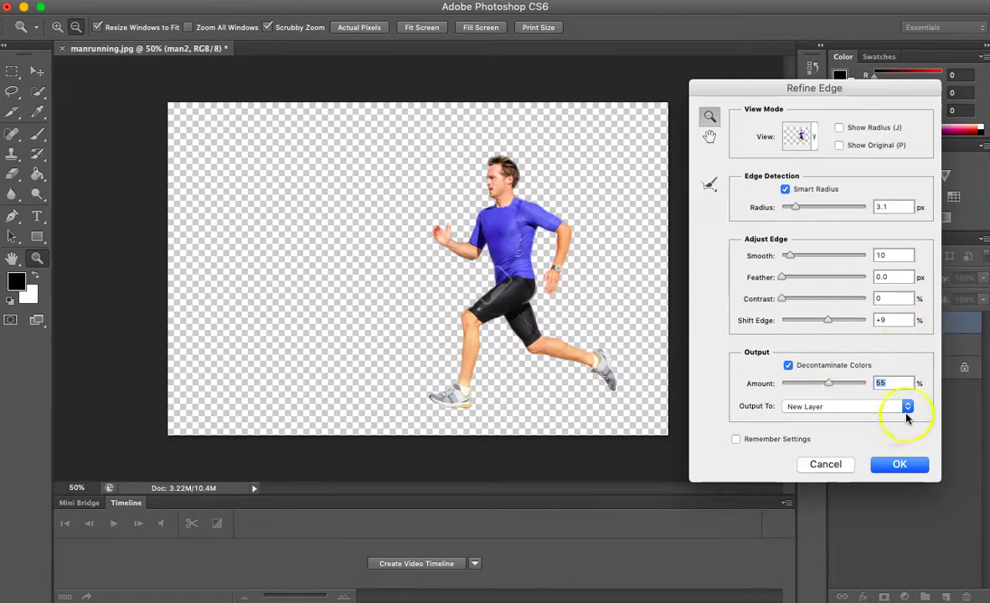
left_click(916, 471)
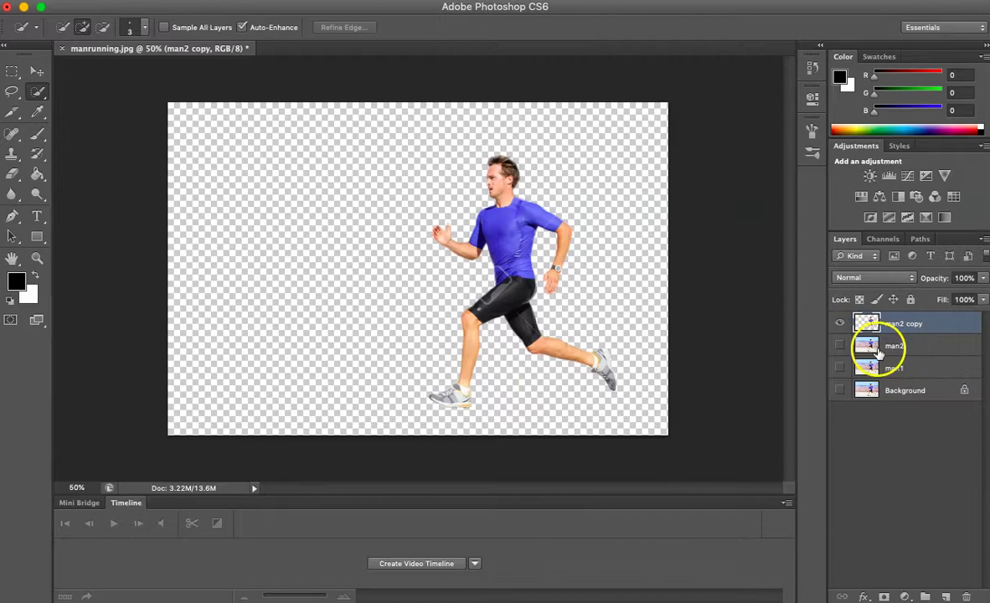
Toggle the man2 layer on and off to compare it with the cut-out
left_click(840, 346)
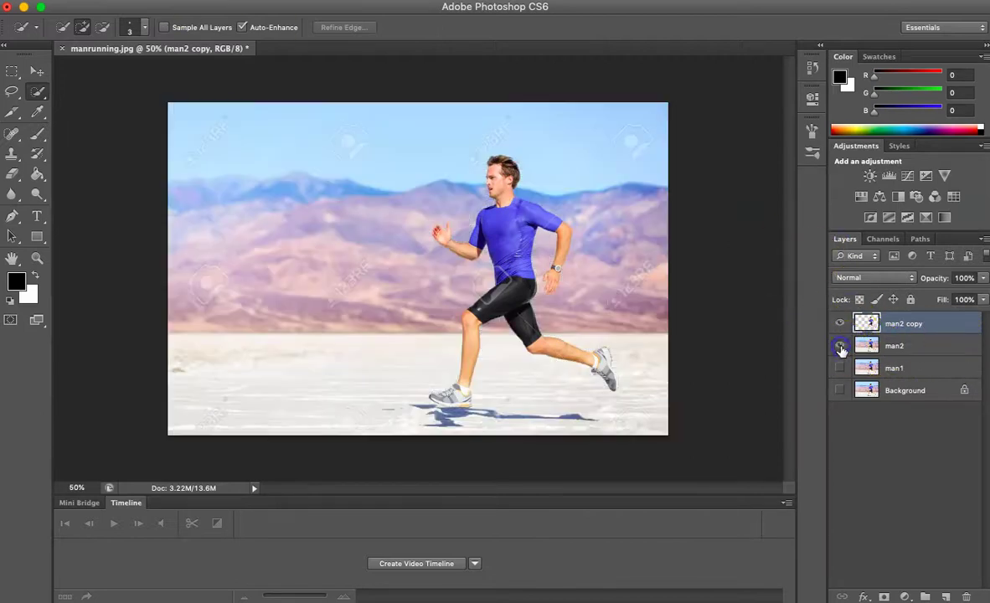
left_click(840, 346)
left_click(840, 346)
left_click(840, 346)
left_click(840, 346)
Leave man2 hidden and keep the man2 copy layer's name unchanged
left_click(840, 346)
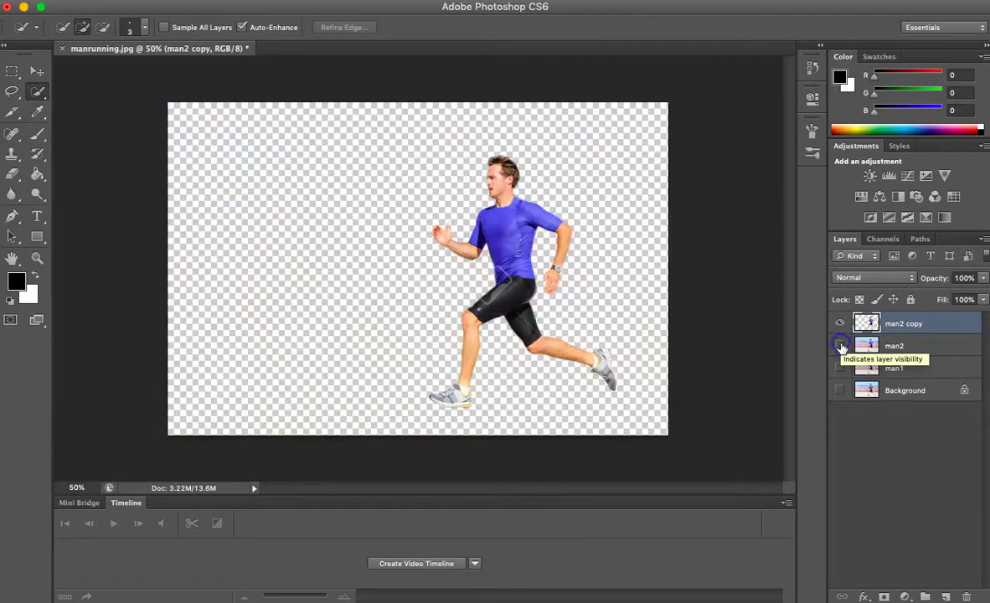
left_click(841, 346)
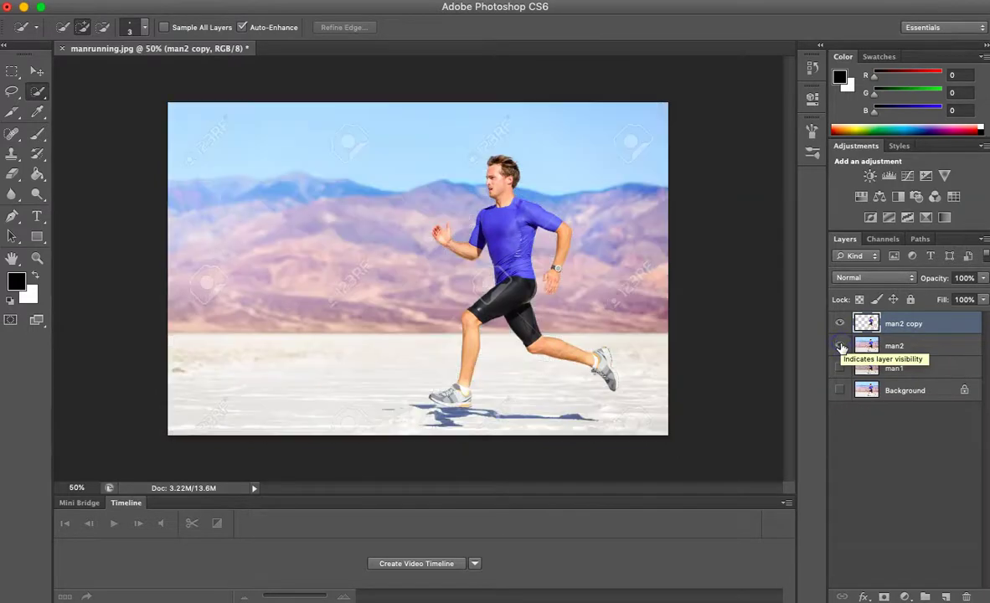
left_click(840, 346)
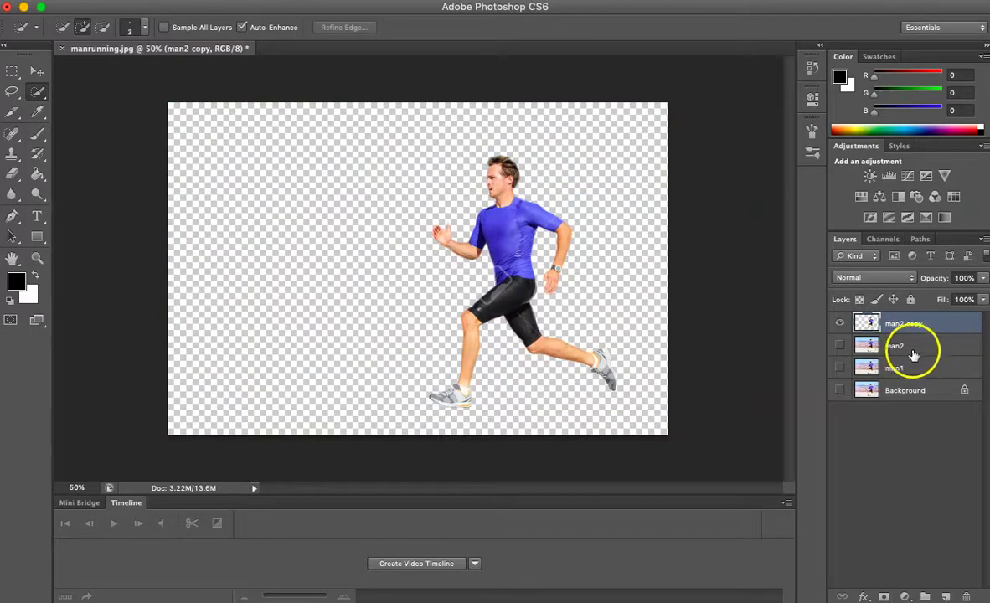
double_click(907, 324)
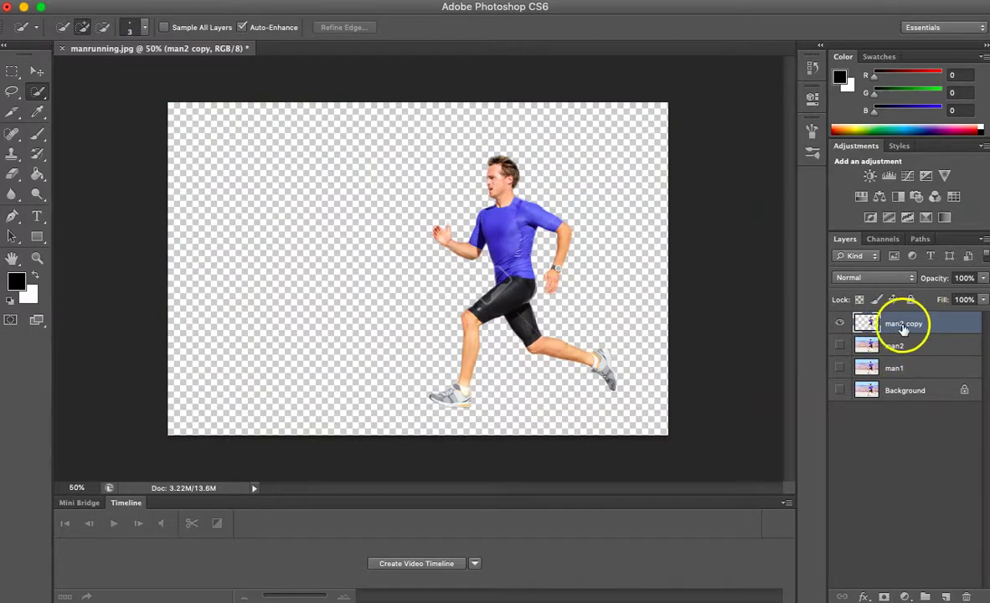
key("Return")
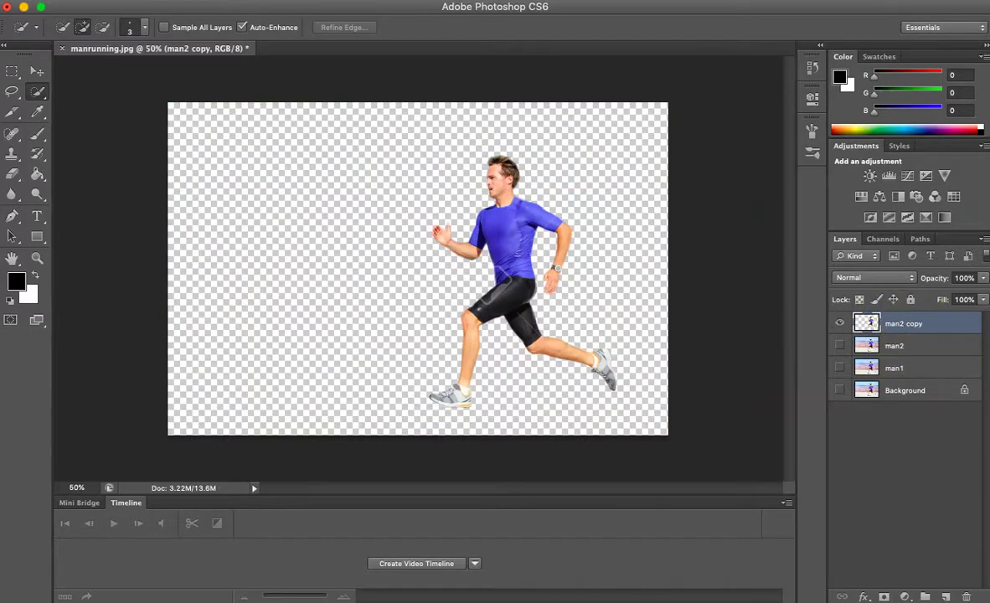
left_click(37, 258)
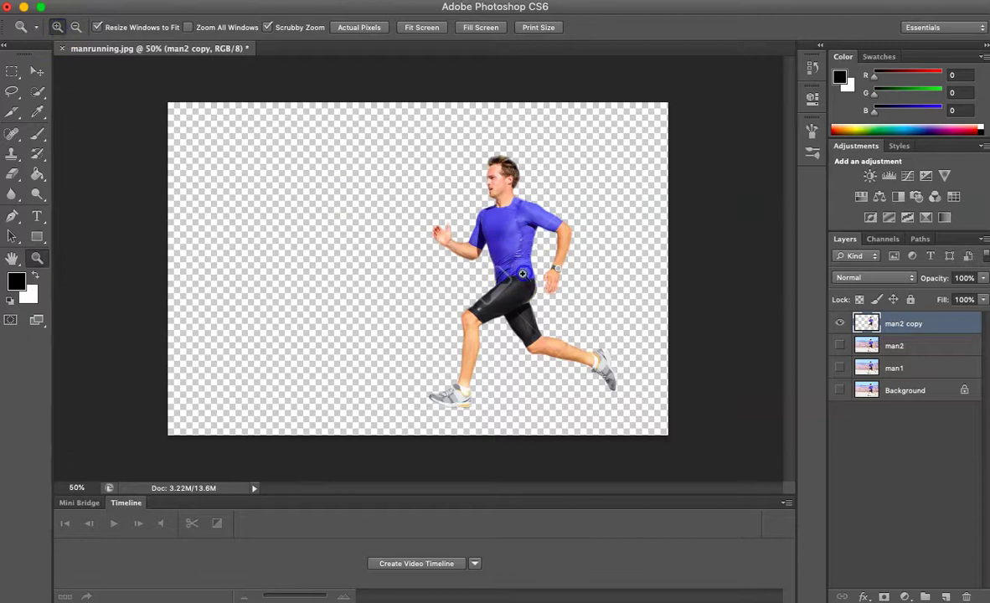
left_click(513, 262)
left_click(512, 262)
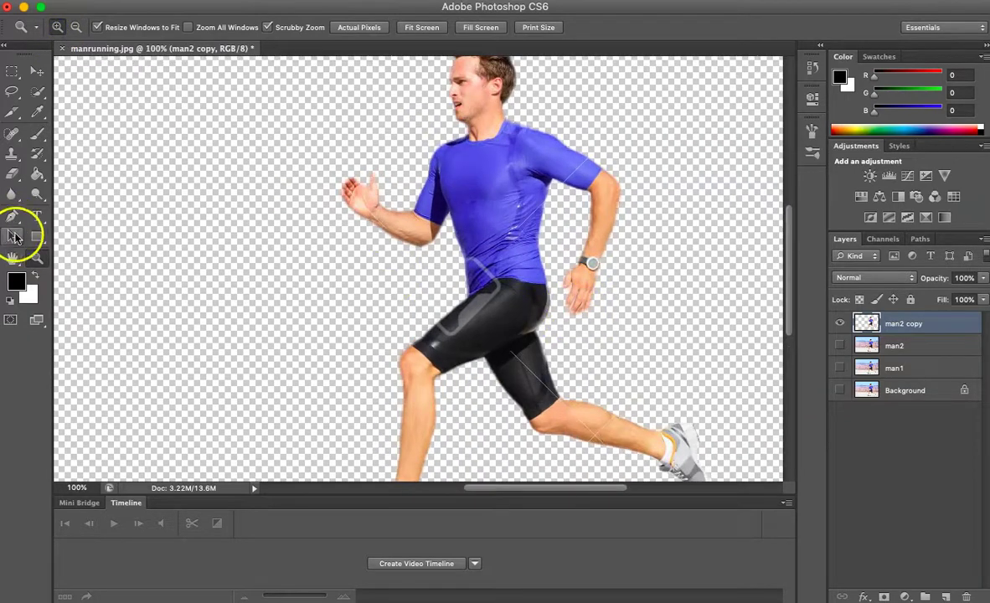
left_click(12, 258)
left_click_drag(332, 259, 311, 187)
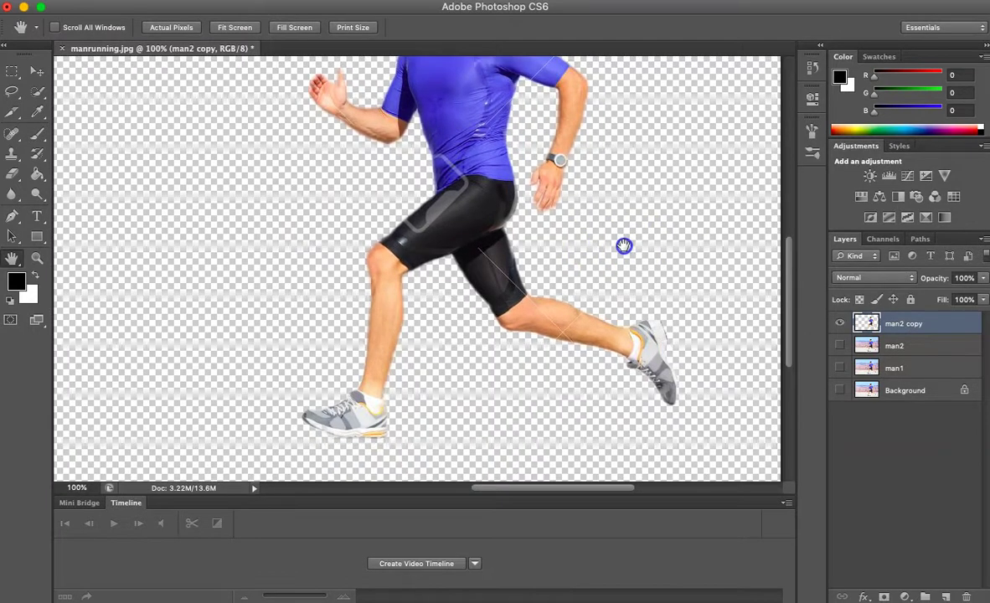
left_click_drag(623, 246, 645, 349)
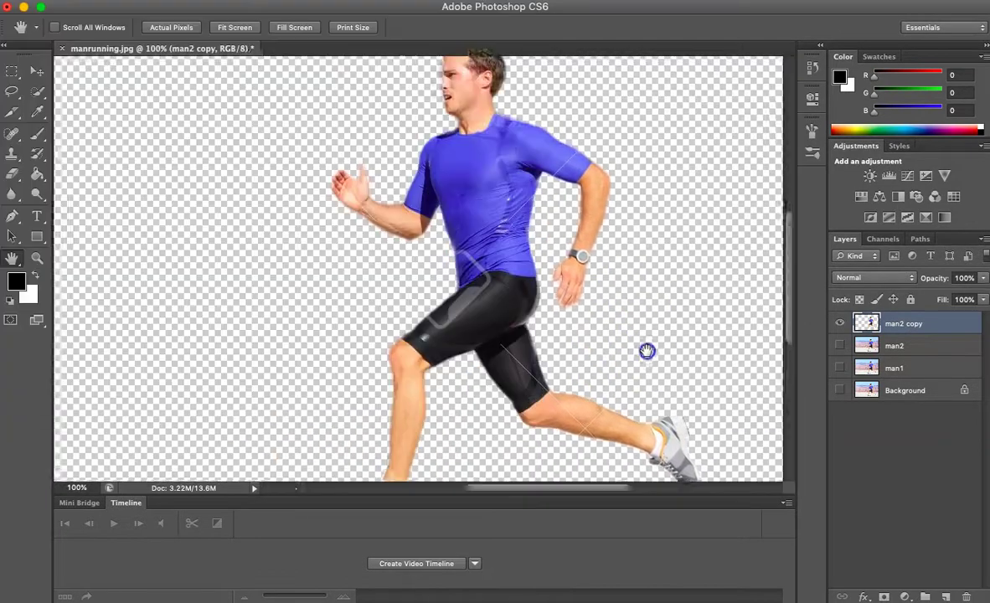
left_click_drag(648, 201, 578, 180)
left_click_drag(546, 290, 650, 394)
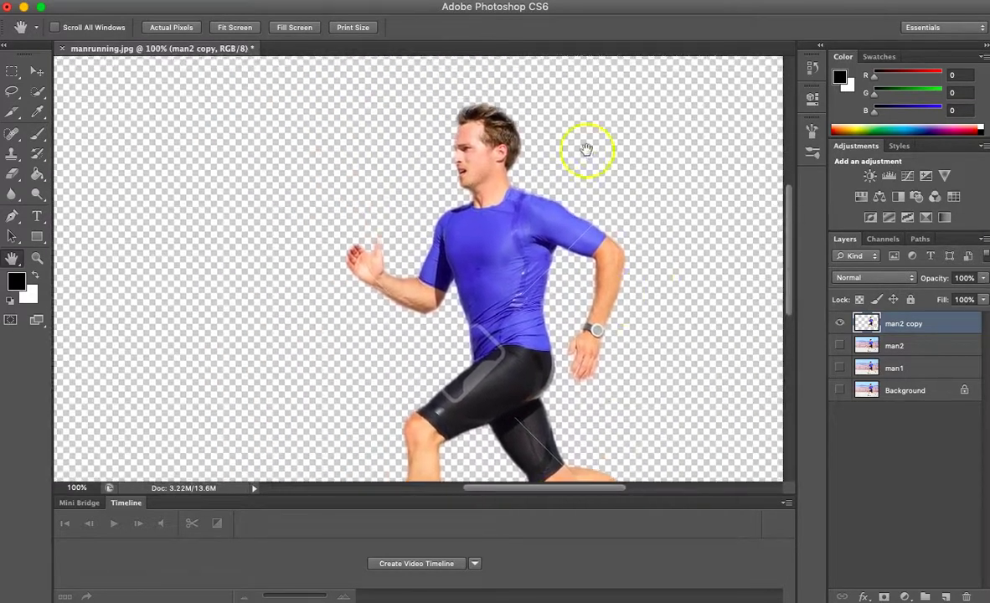
left_click_drag(585, 150, 559, 101)
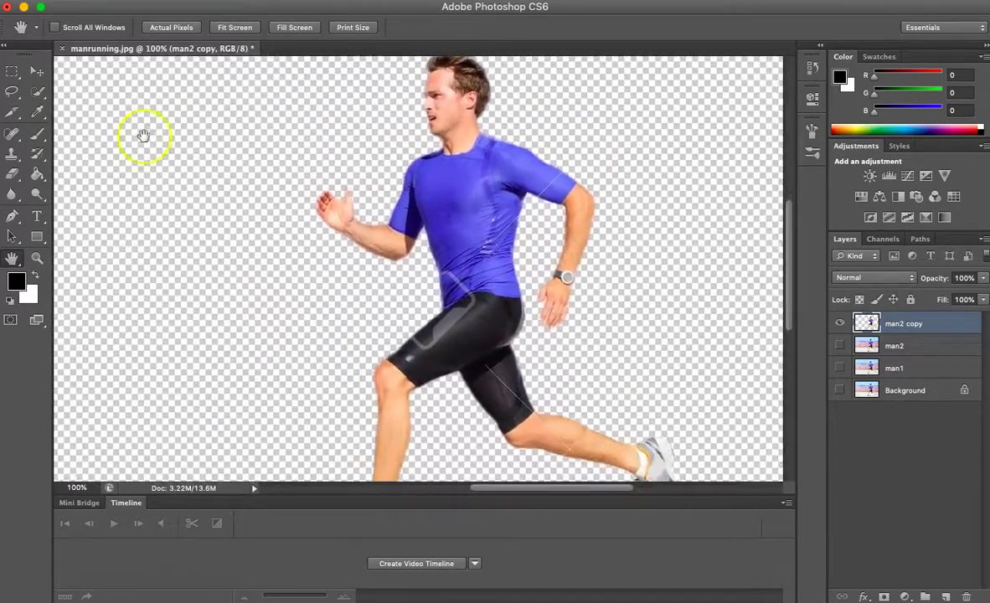
left_click(37, 258)
left_click(75, 27)
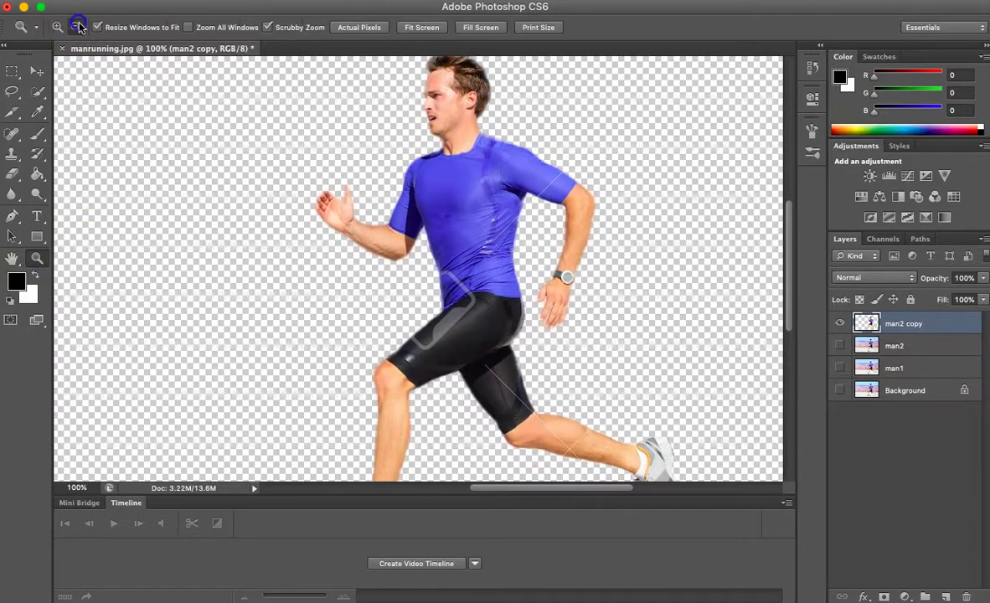
left_click(197, 146)
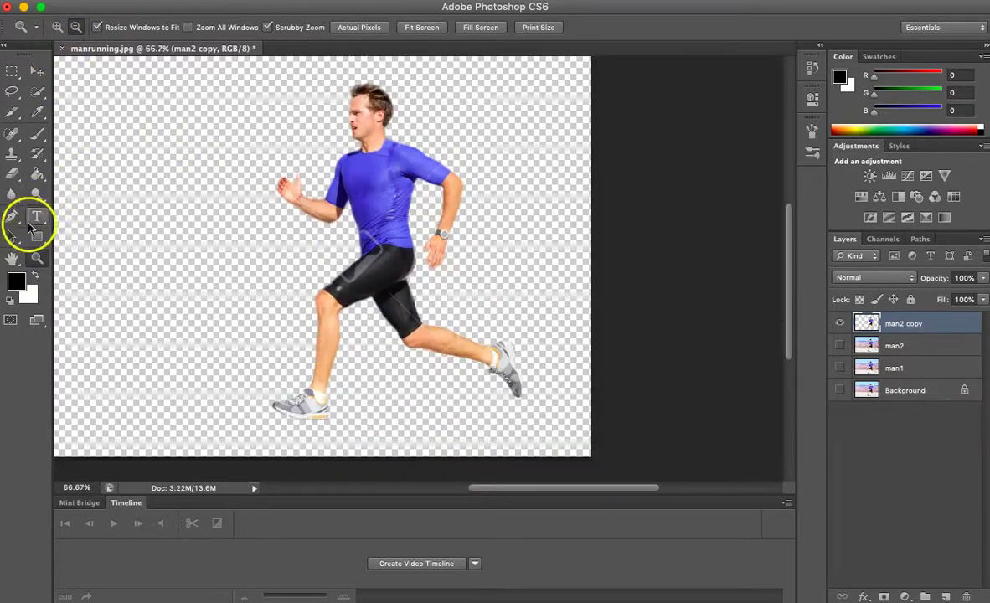
left_click(13, 258)
left_click_drag(204, 237, 314, 280)
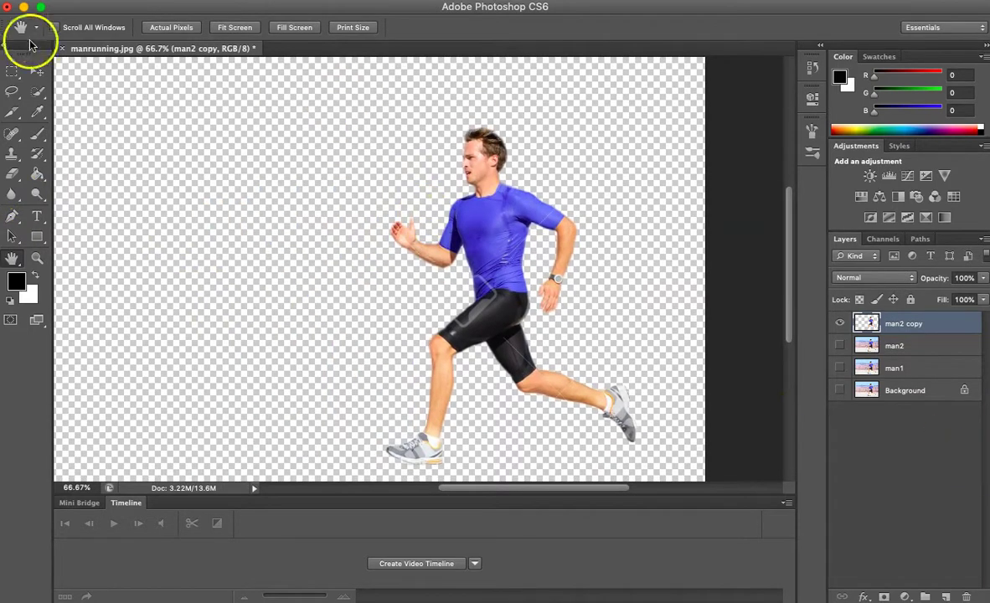
Move the runner up and left and enlarge it to about 160%
left_click(37, 71)
left_click_drag(501, 291, 330, 253)
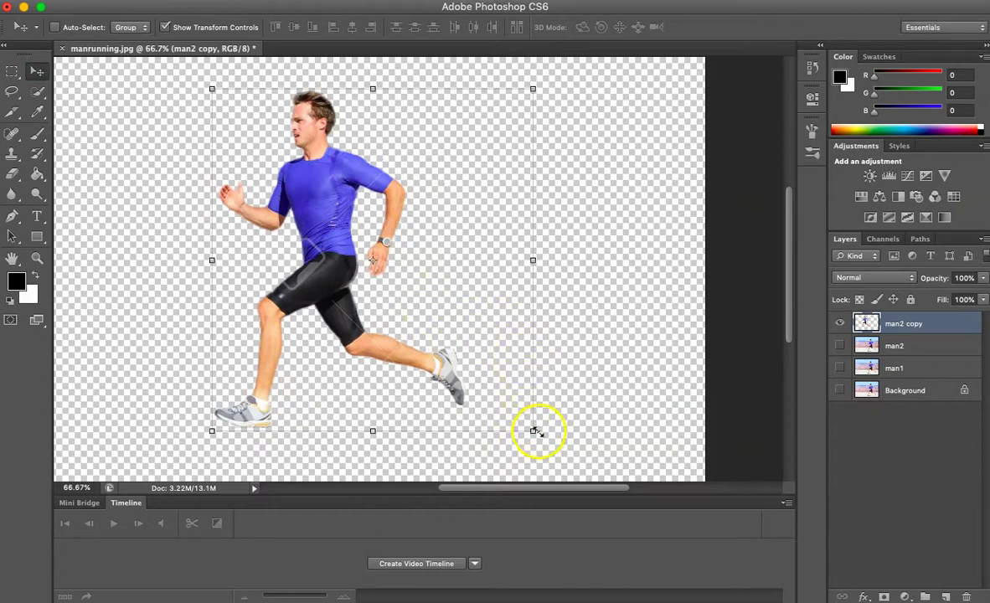
left_click_drag(534, 431, 483, 357)
scroll(483, 357, "up", 10)
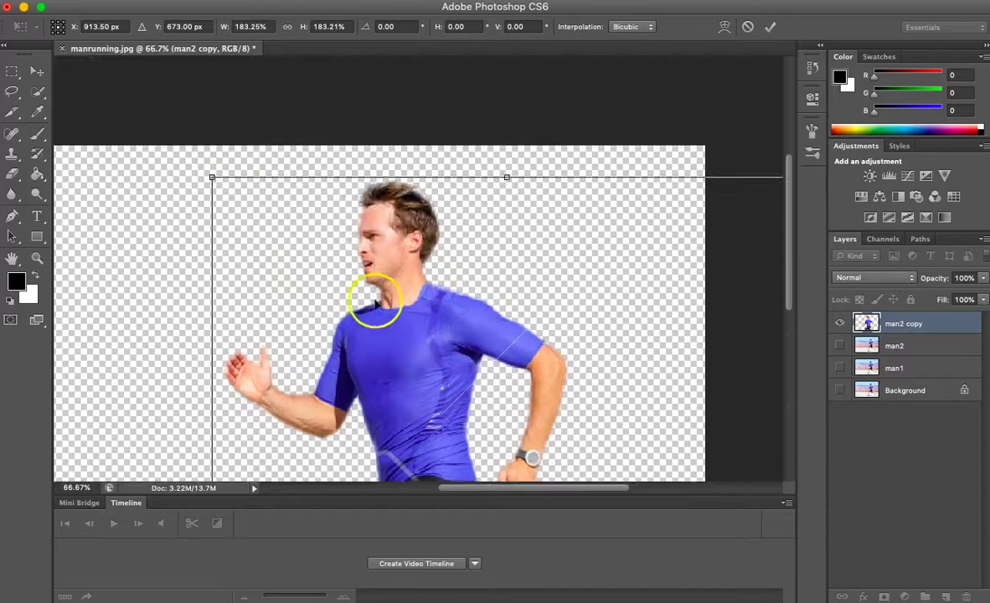
left_click_drag(210, 179, 332, 270)
left_click_drag(419, 387, 210, 257)
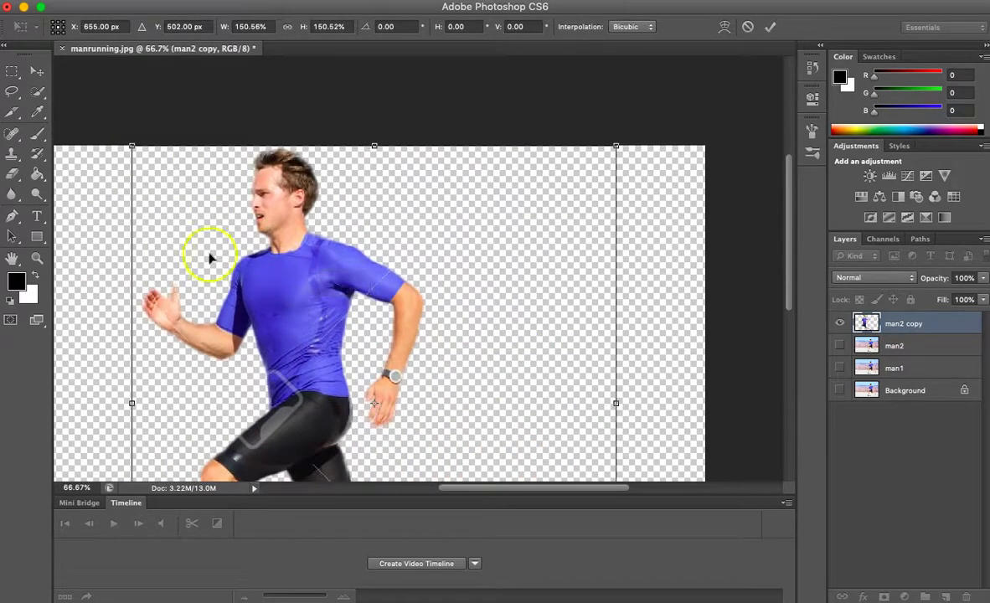
Scale the runner down to about 132.5% and finish the transform
left_click_drag(132, 149, 189, 207)
left_click_drag(351, 397, 304, 352)
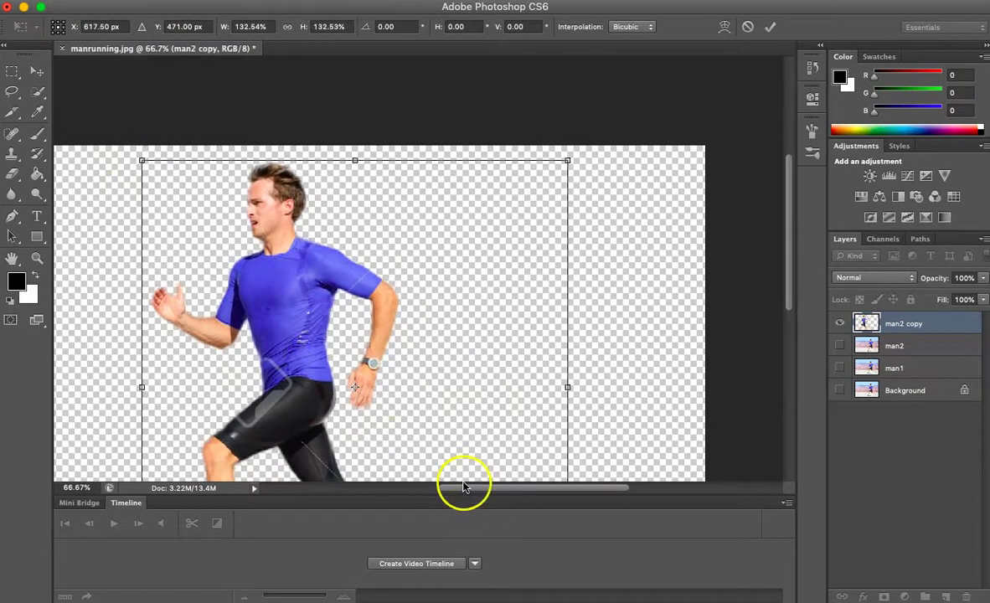
left_click_drag(464, 485, 432, 484)
scroll(420, 285, "down", 3)
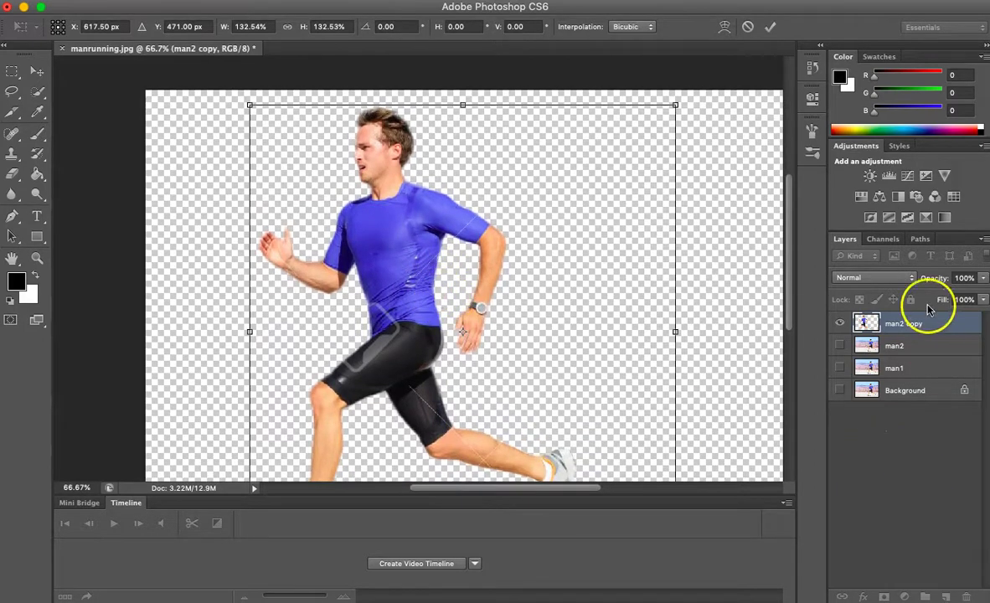
left_click(922, 324)
left_click(36, 72)
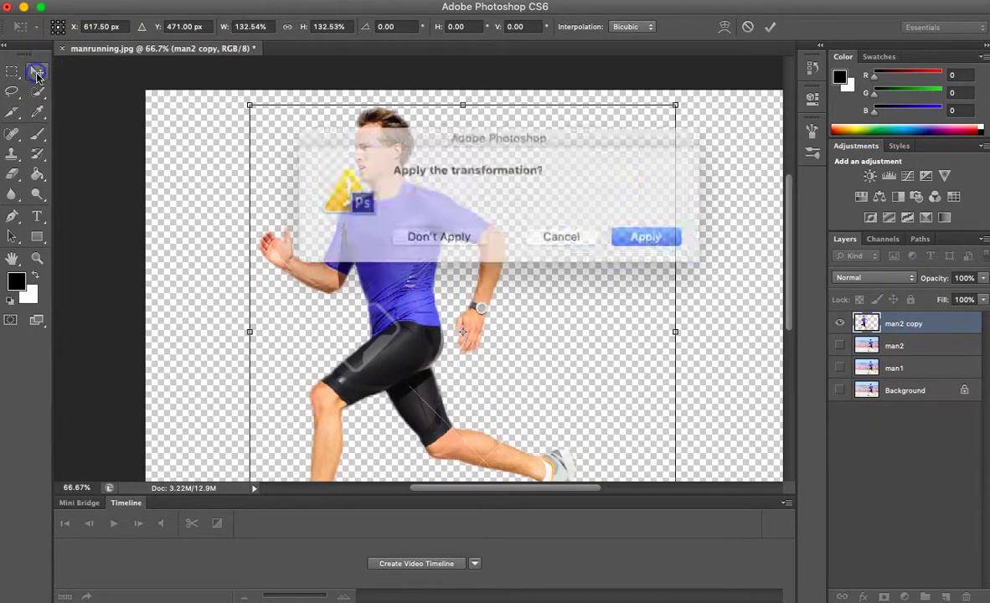
Apply the scaling and add a Color Overlay effect to man2 copy
left_click(650, 233)
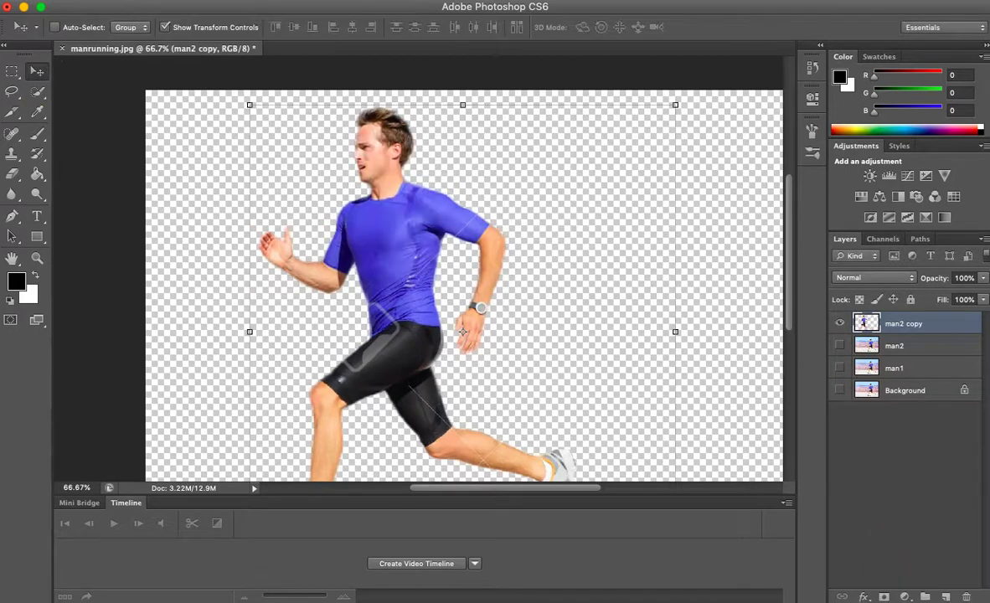
left_click(863, 597)
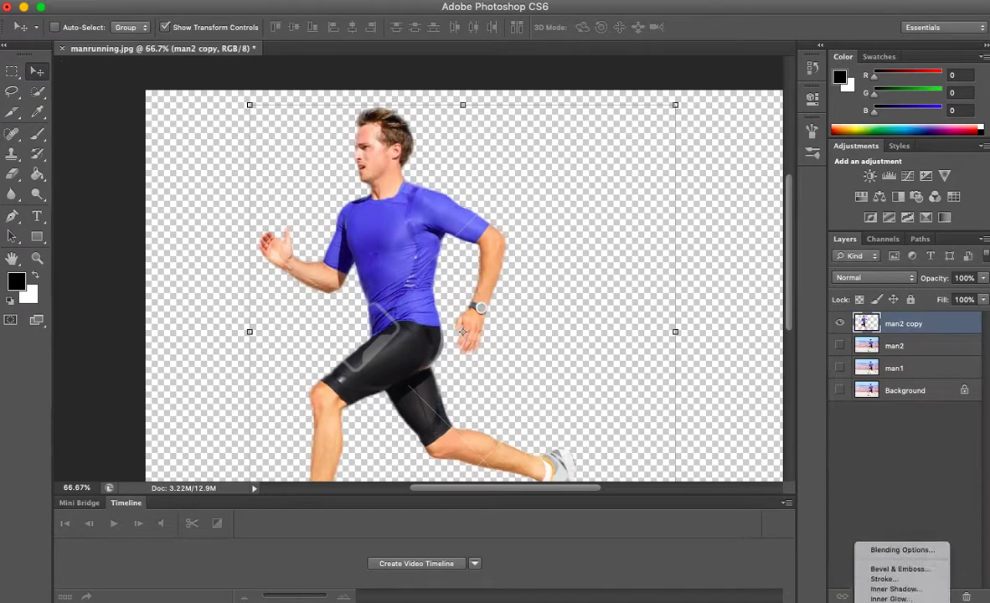
left_click(896, 600)
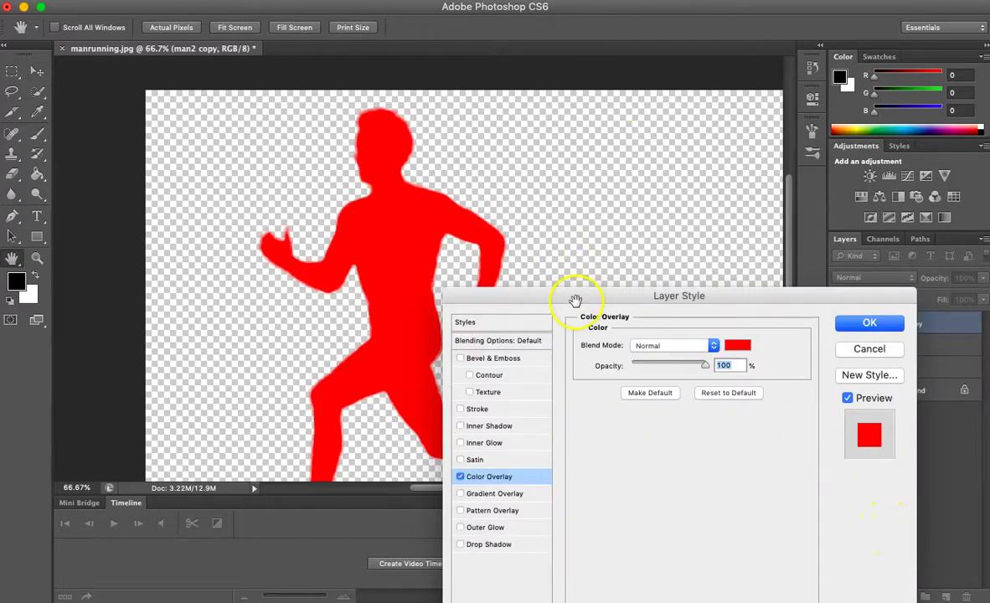
left_click_drag(575, 298, 682, 176)
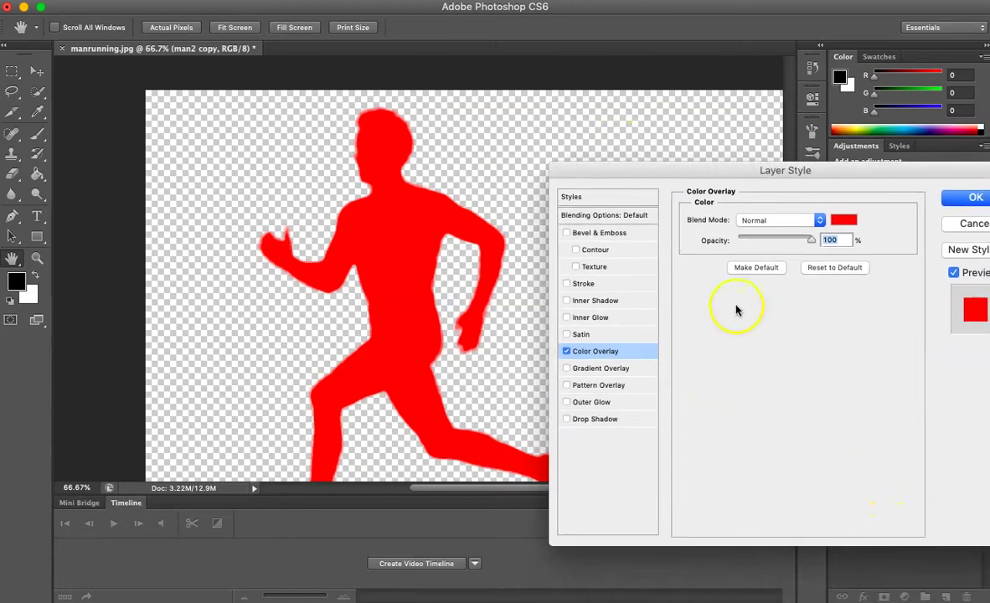
Set the Color Overlay colour to near-black 030000 and apply the effect
left_click(844, 220)
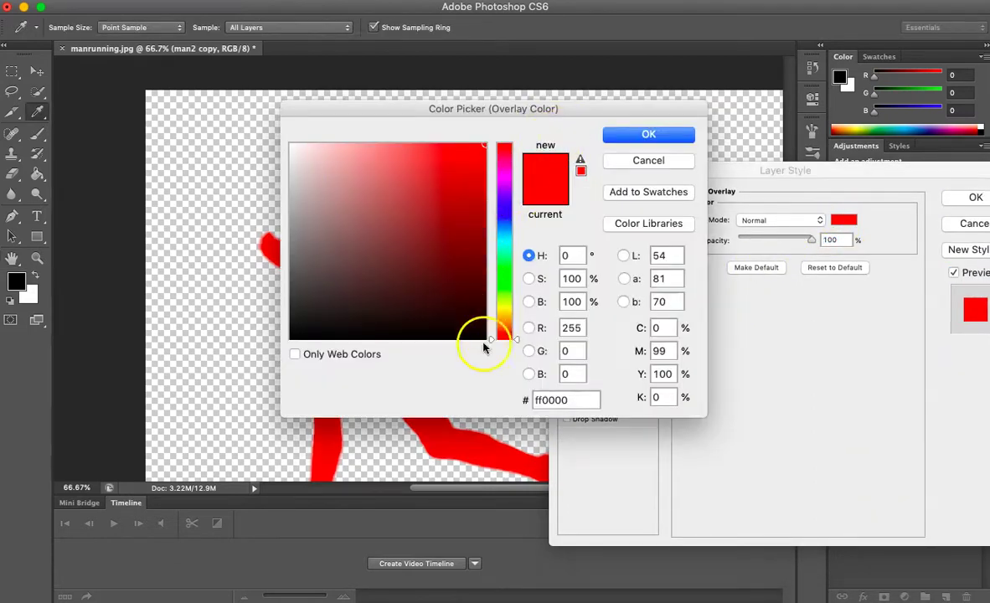
left_click(479, 338)
left_click_drag(482, 121, 713, 171)
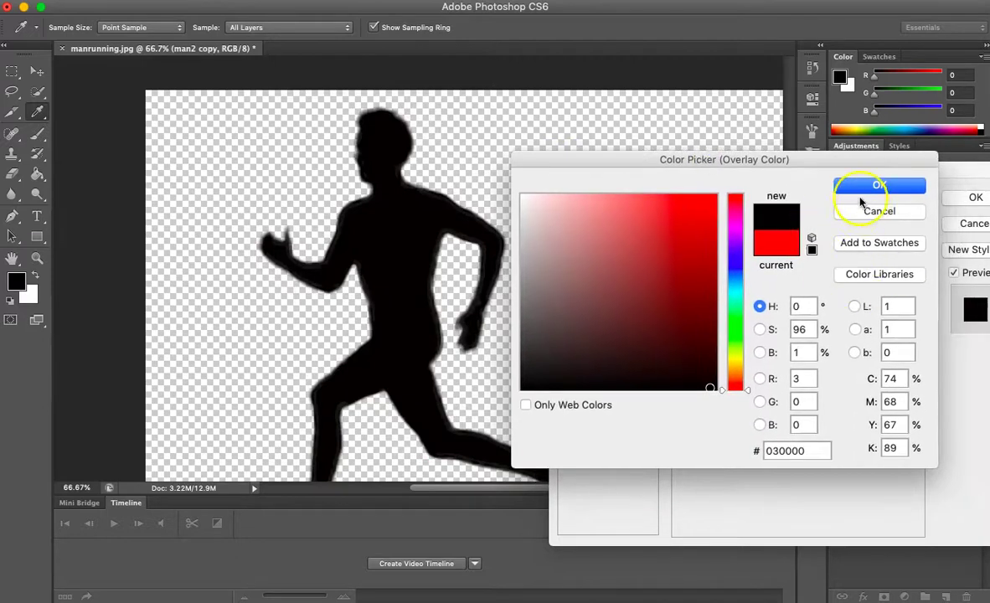
left_click(895, 186)
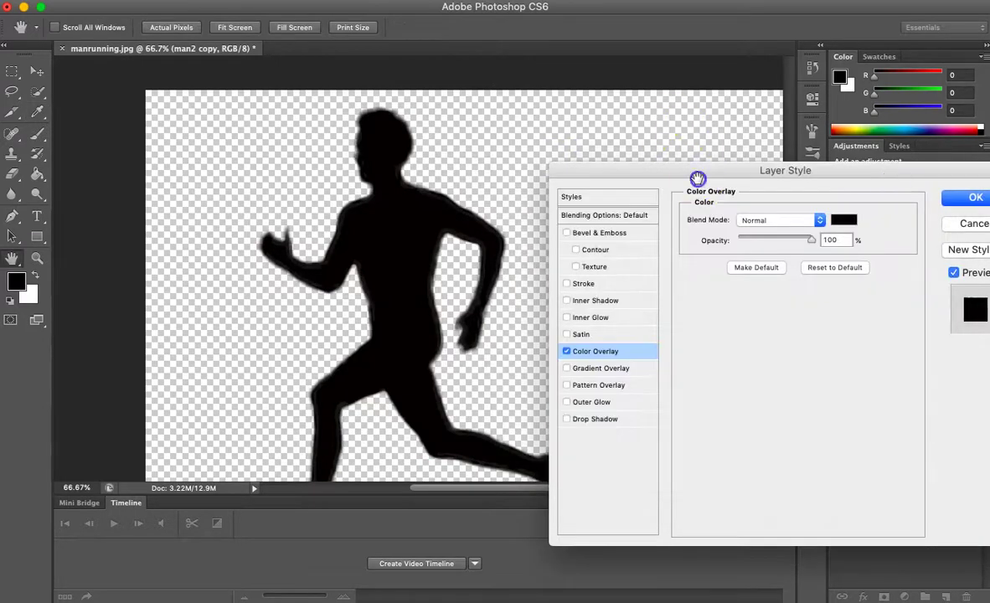
left_click_drag(666, 170, 605, 108)
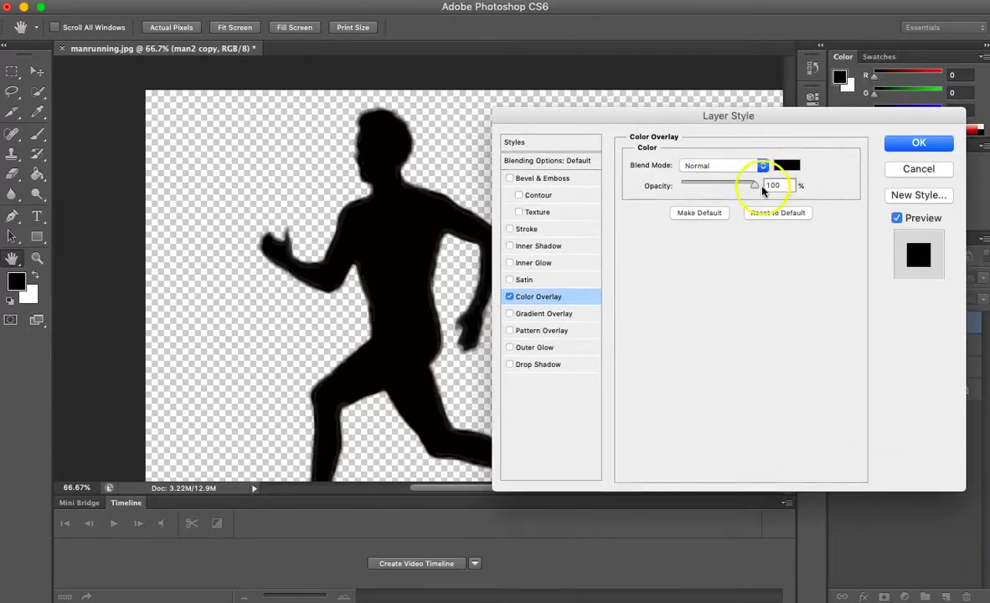
mouse_move(754, 189)
left_mouse_down()
mouse_move(731, 188)
mouse_move(769, 192)
left_mouse_up()
left_click(917, 144)
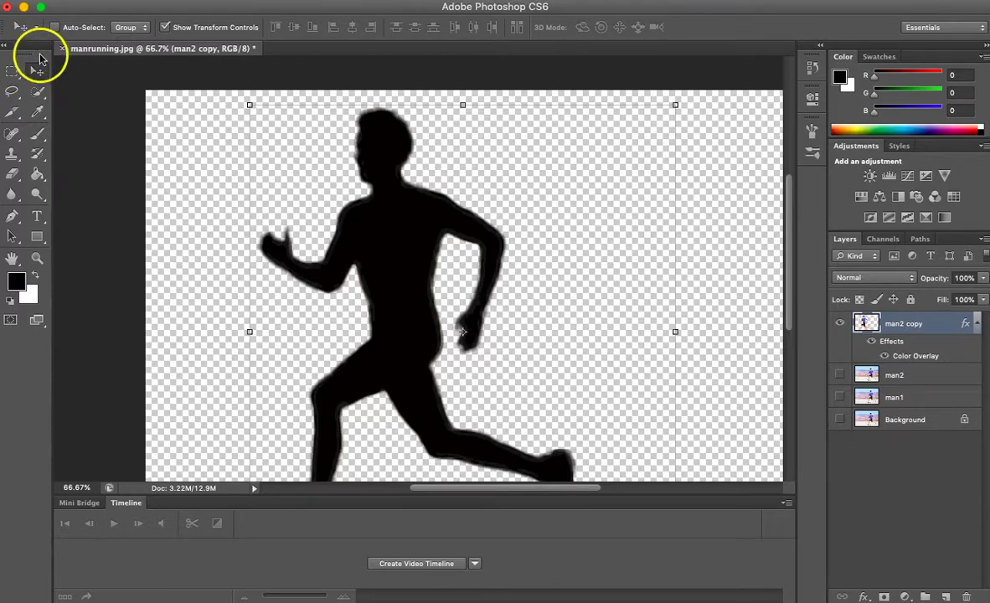
left_click(33, 52)
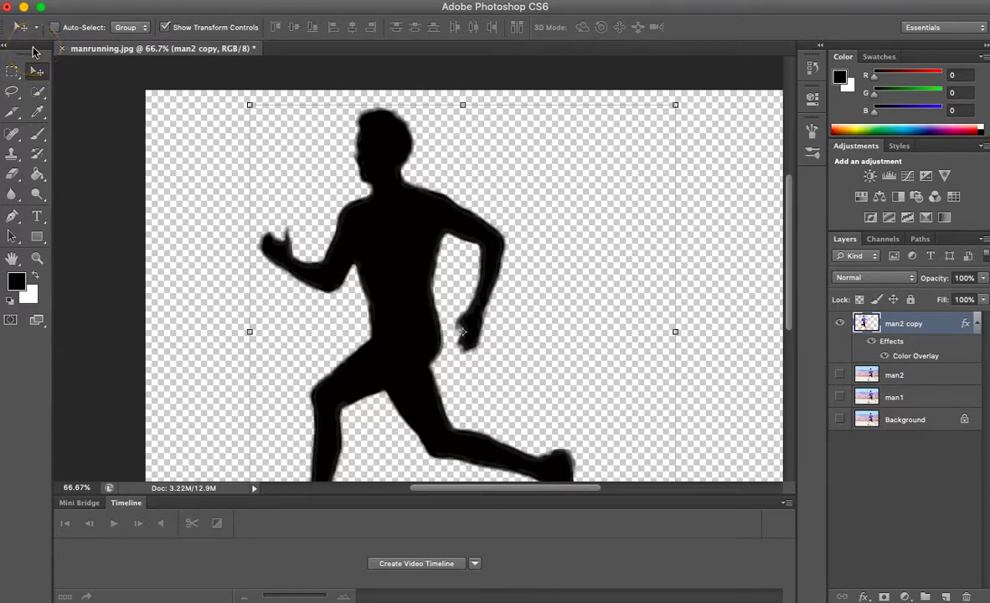